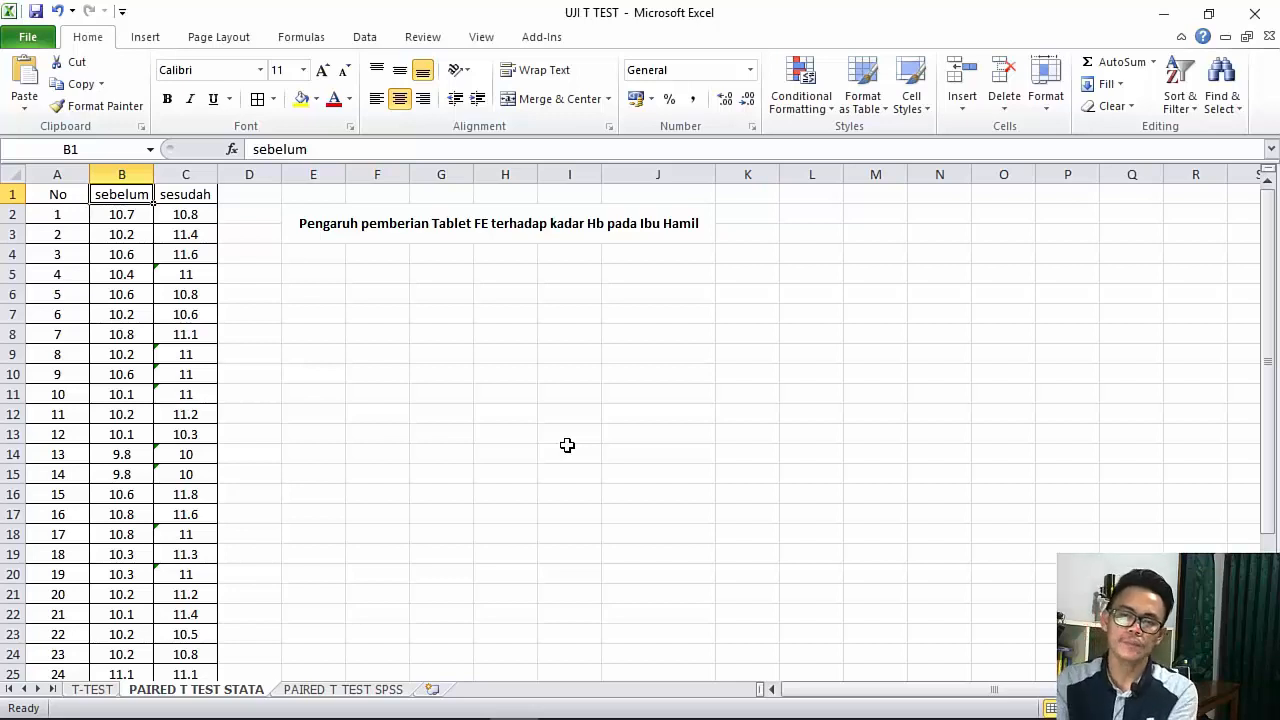
# Switch from Excel to Stata and open its Data Editor in edit mode
pyautogui.click(1163, 14)
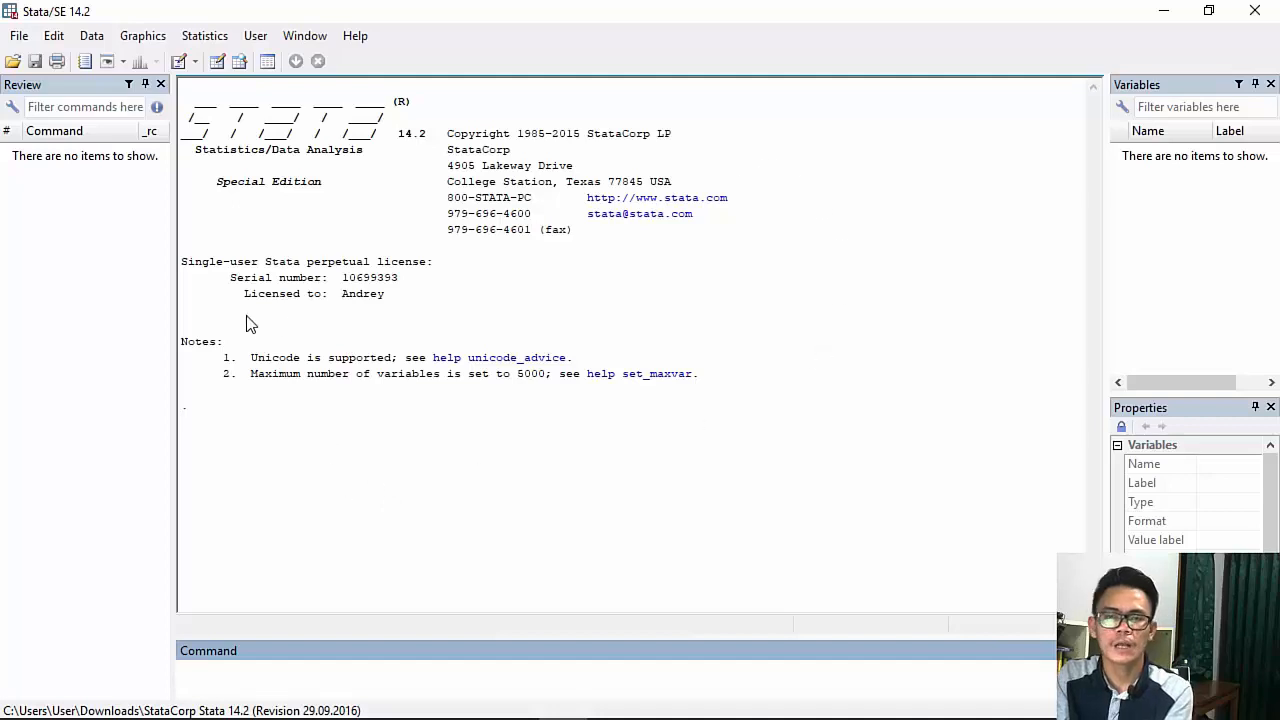
pyautogui.click(217, 64)
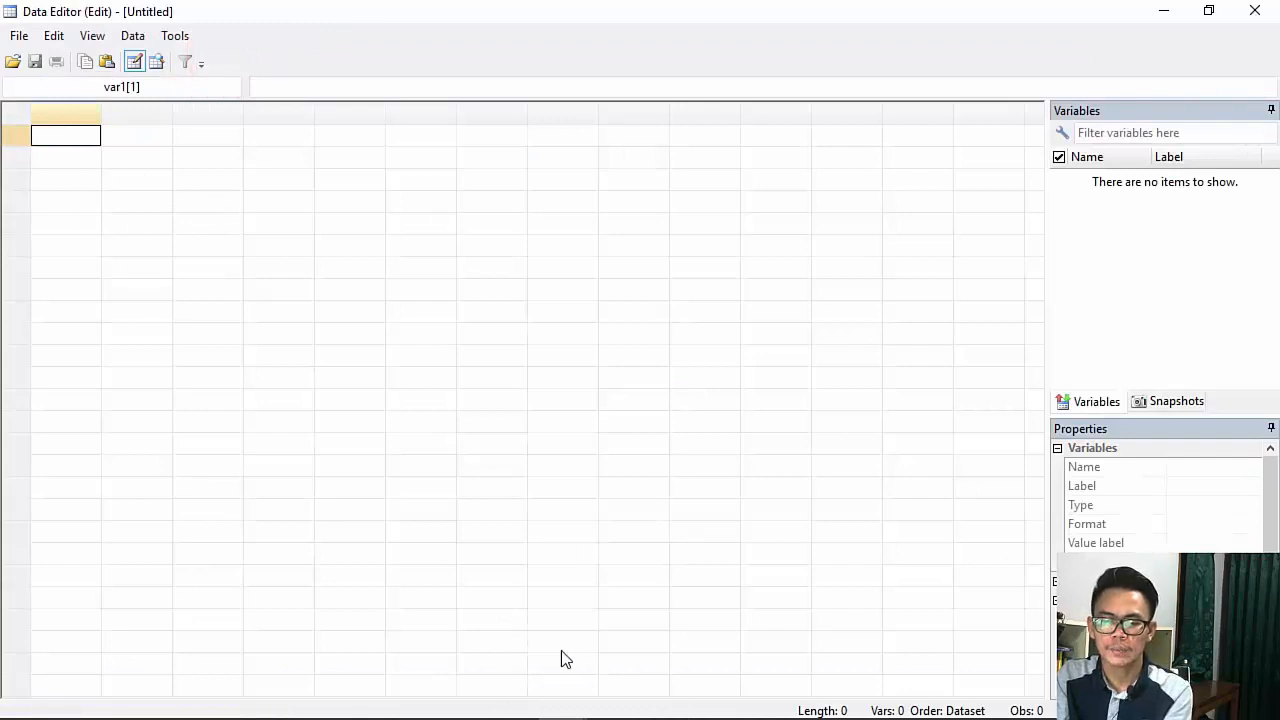
# Switch to Excel and copy the No, sebelum and sesudah table, cells A1 to C33, on the PAIRED T TEST STATA sheet
pyautogui.click(512, 699)
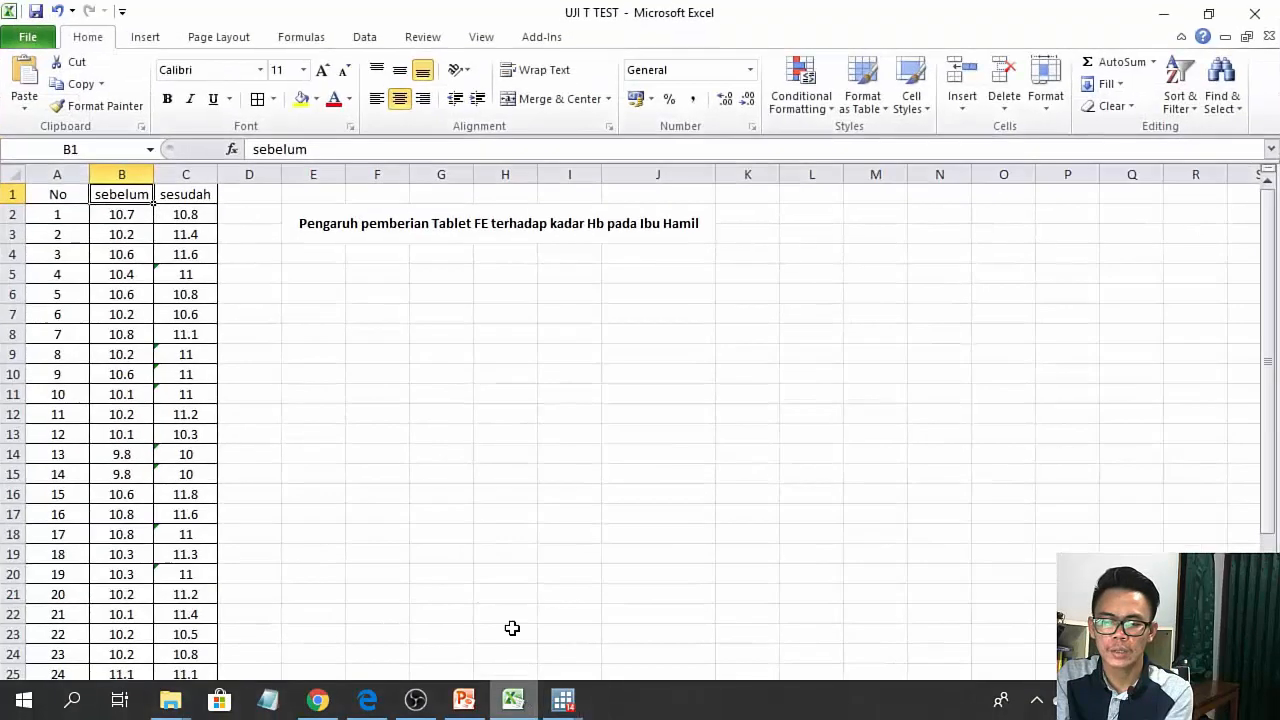
pyautogui.moveTo(60, 195); pyautogui.dragTo(186, 352)
pyautogui.scroll(-3, 189, 334)
pyautogui.scroll(-2, 210, 400)
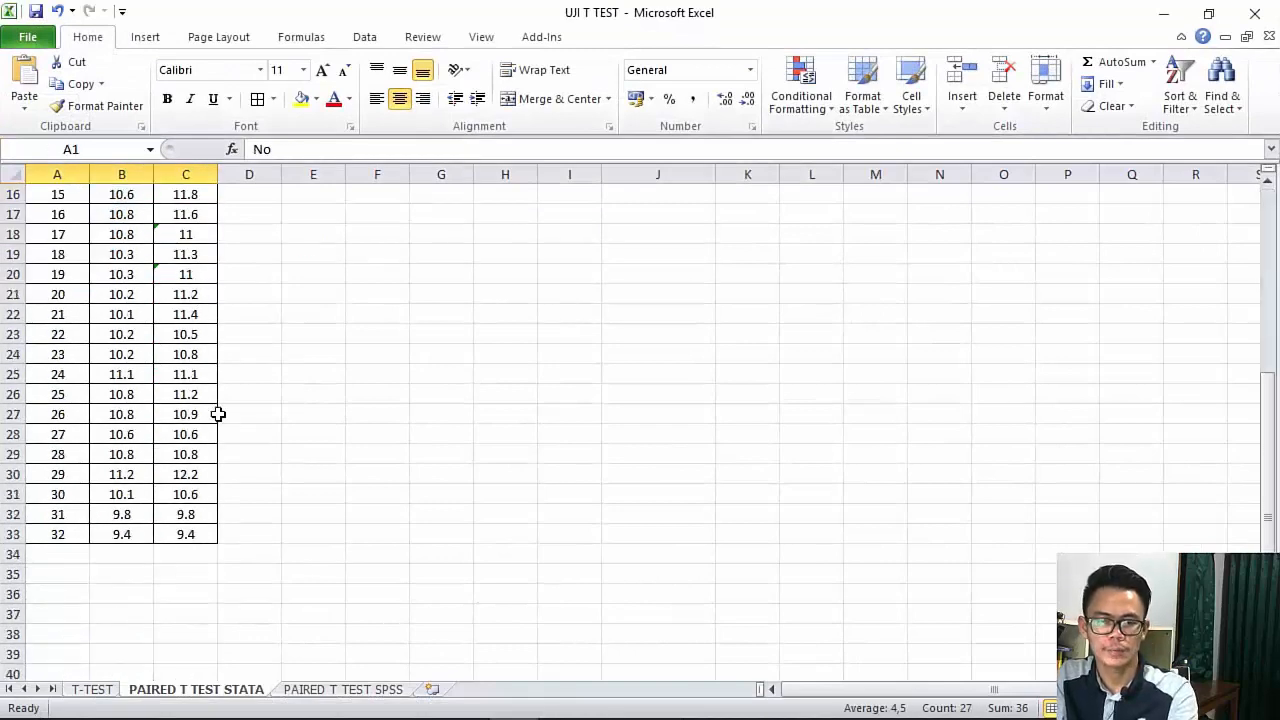
pyautogui.keyDown('shift'); pyautogui.click(186, 534); pyautogui.keyUp('shift')
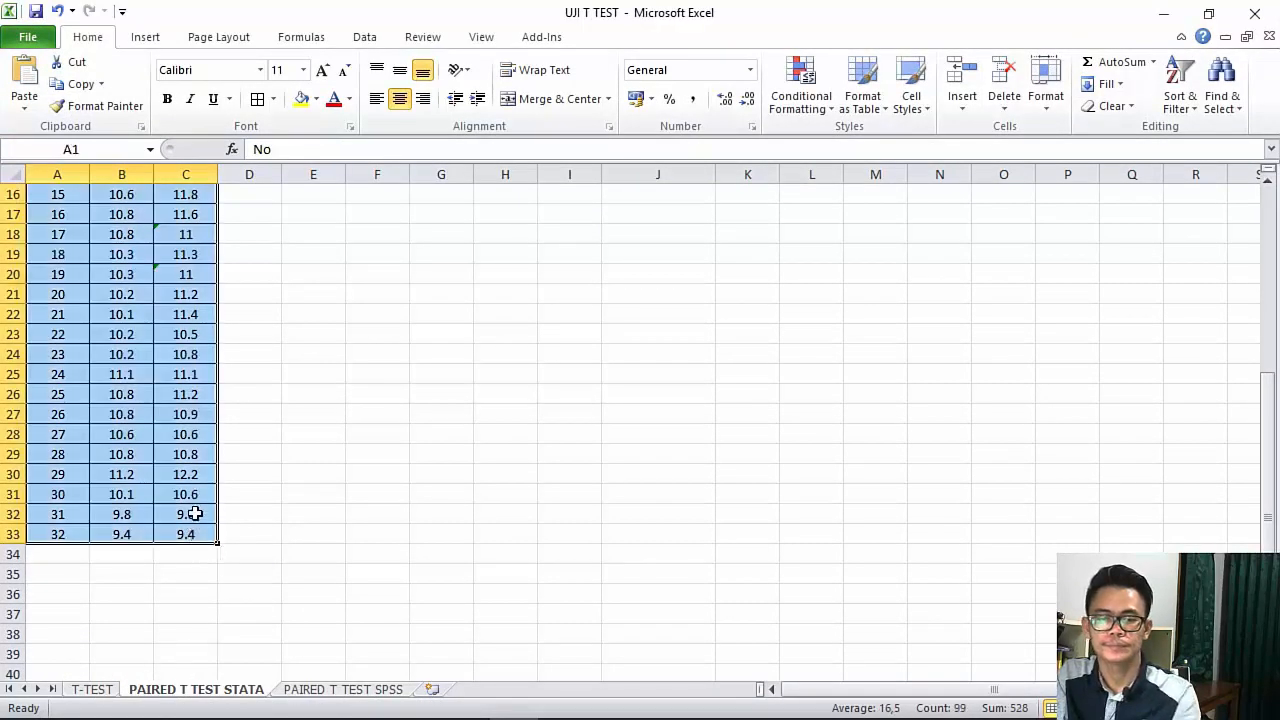
pyautogui.rightClick(194, 513)
pyautogui.click(236, 191)
pyautogui.scroll(5, 240, 300)
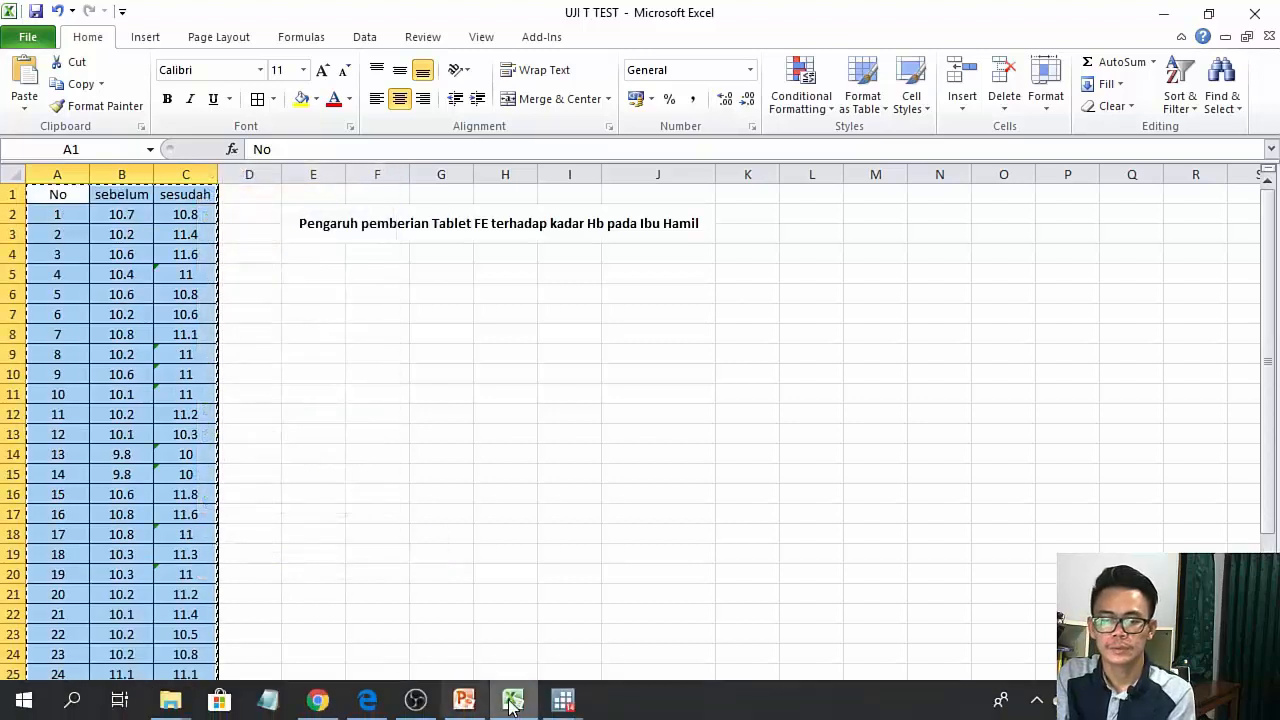
# Switch to Stata's Data Editor and paste the copied table from the first cell, treating the first row as variable names
pyautogui.click(512, 700)
pyautogui.click(620, 645)
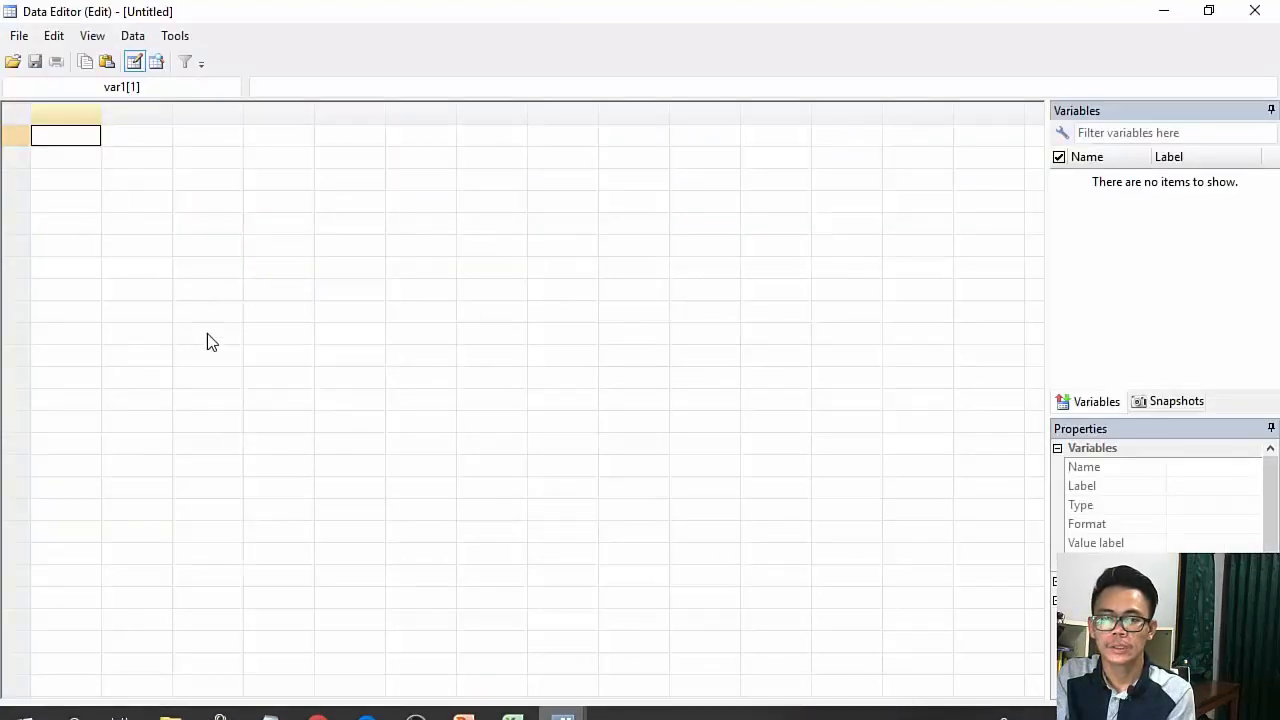
pyautogui.rightClick(81, 148)
pyautogui.click(138, 179)
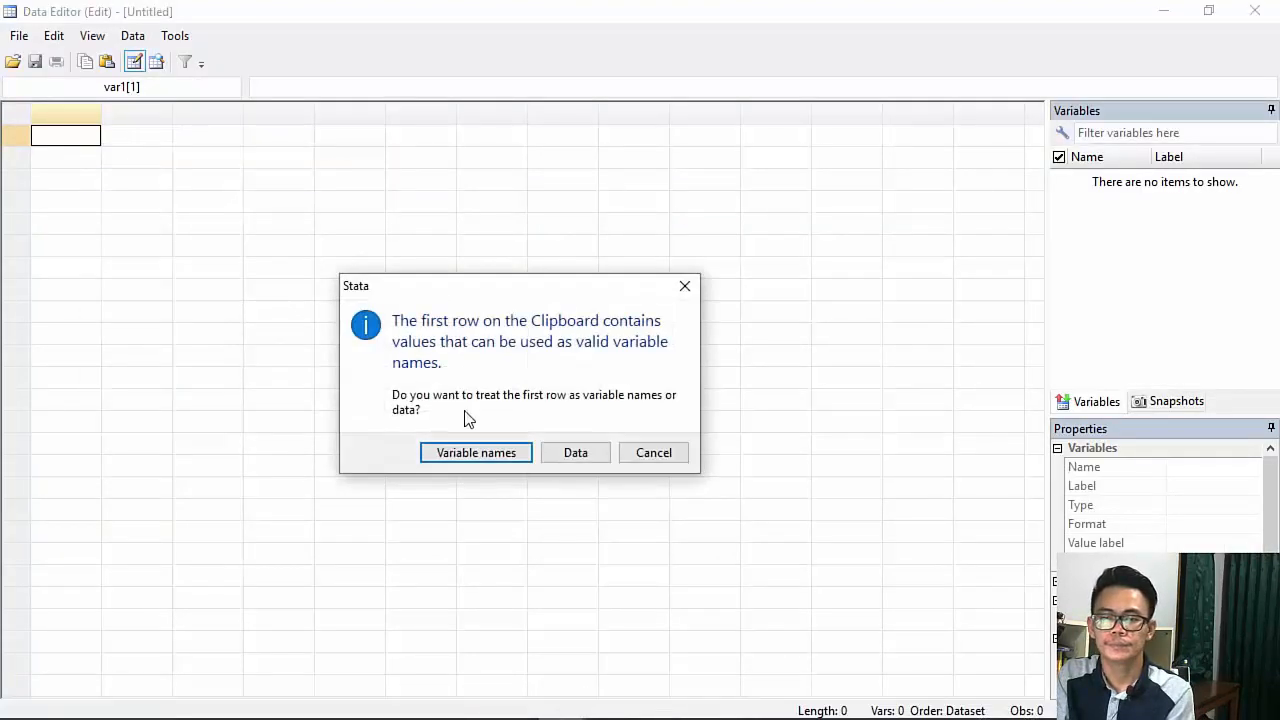
pyautogui.click(476, 452)
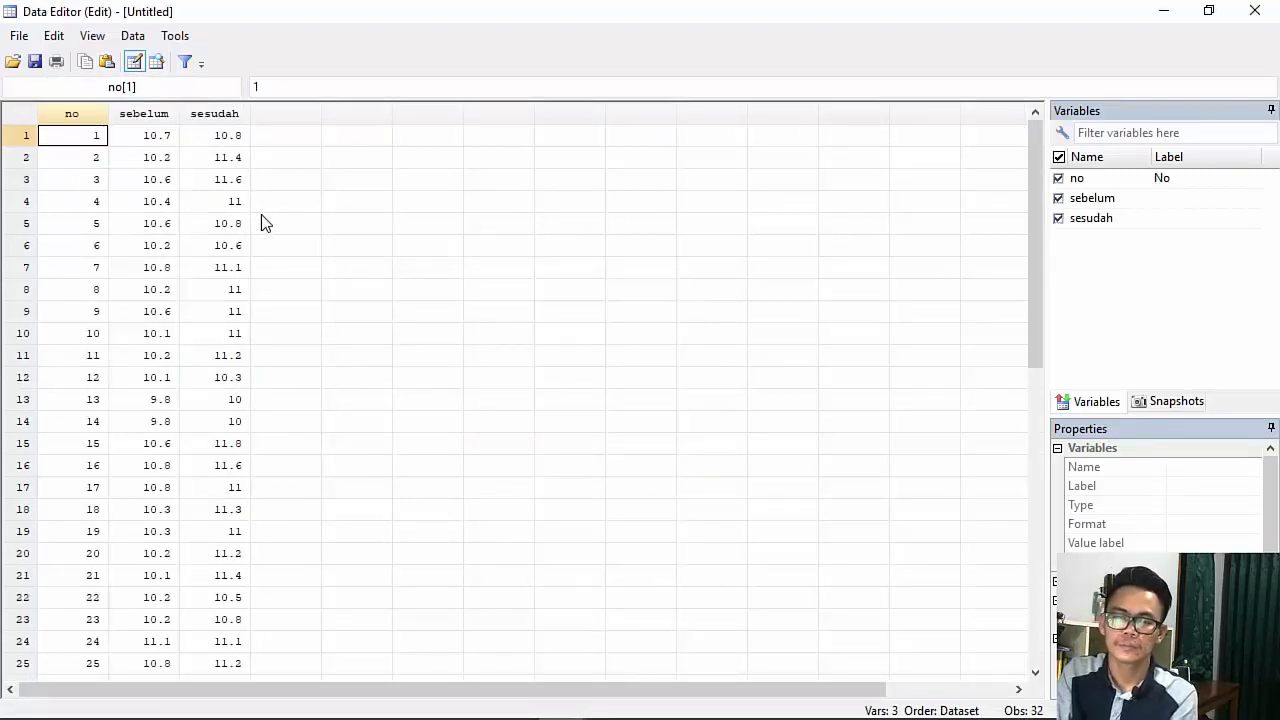
pyautogui.click(218, 162)
pyautogui.click(146, 272)
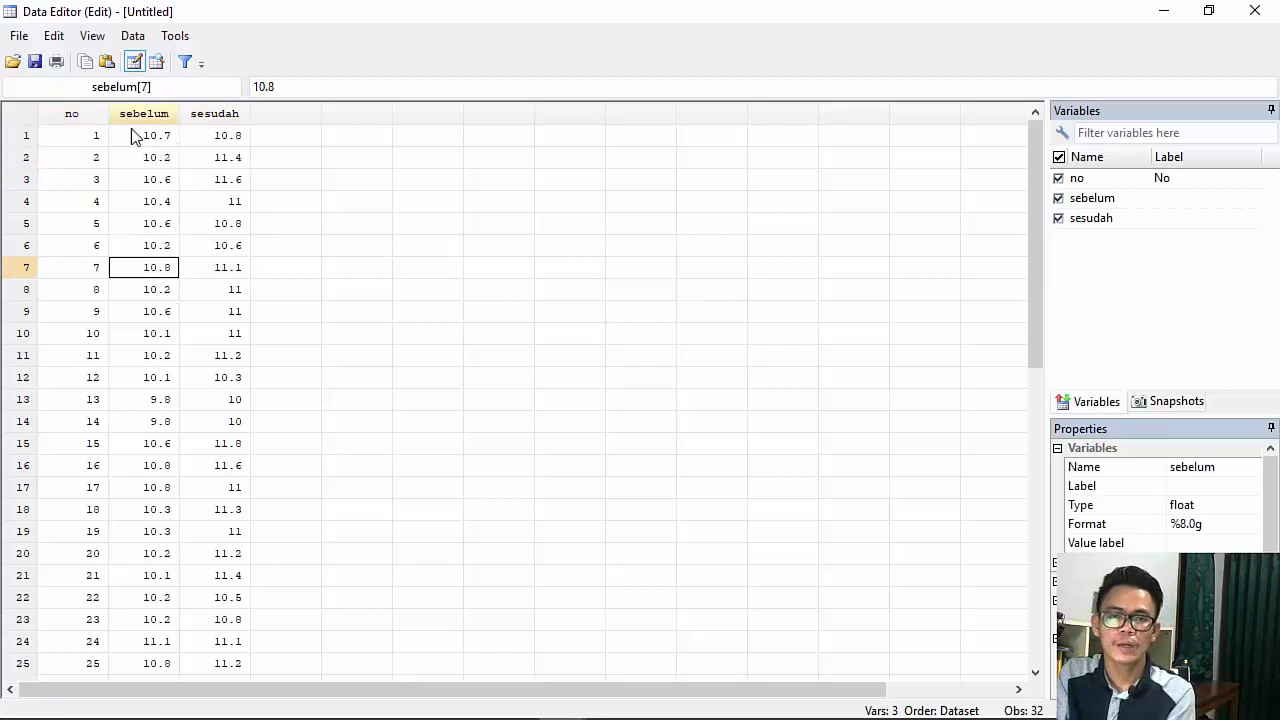
# Save the dataset as a Stata data file named UJI NORMALITAS in the normalitas folder under DATA STATA
pyautogui.click(16, 38)
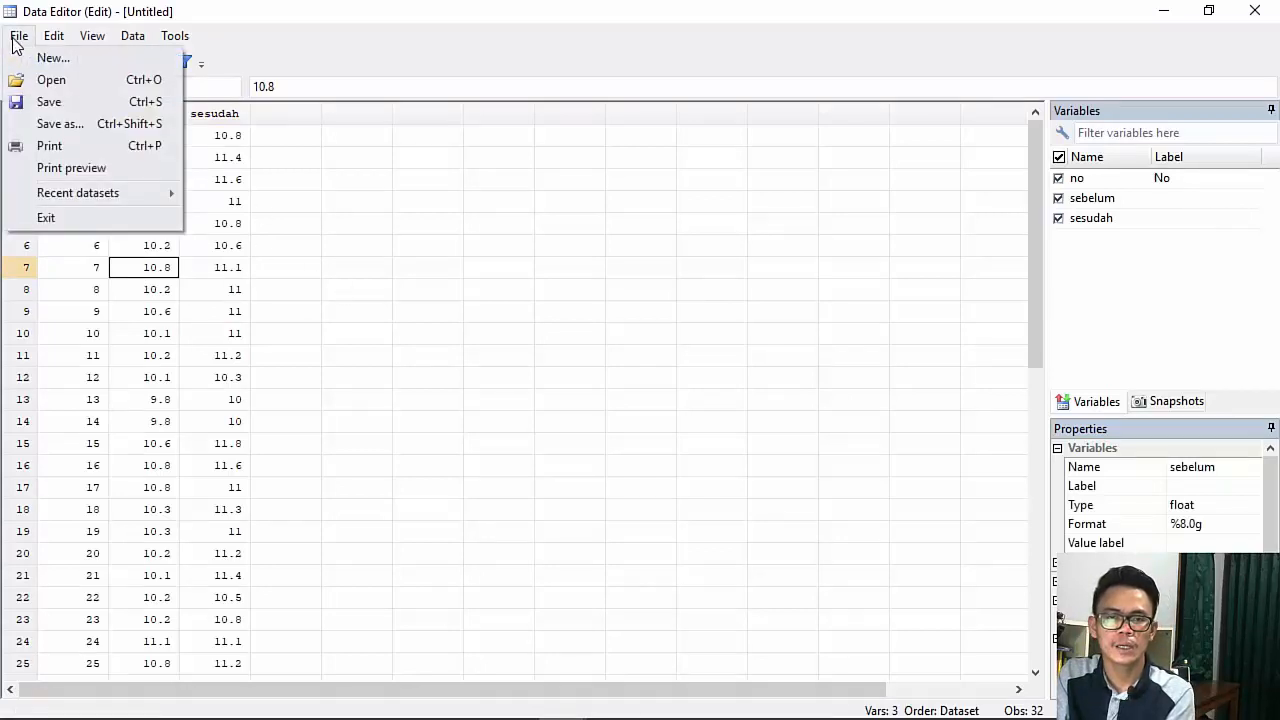
pyautogui.click(61, 125)
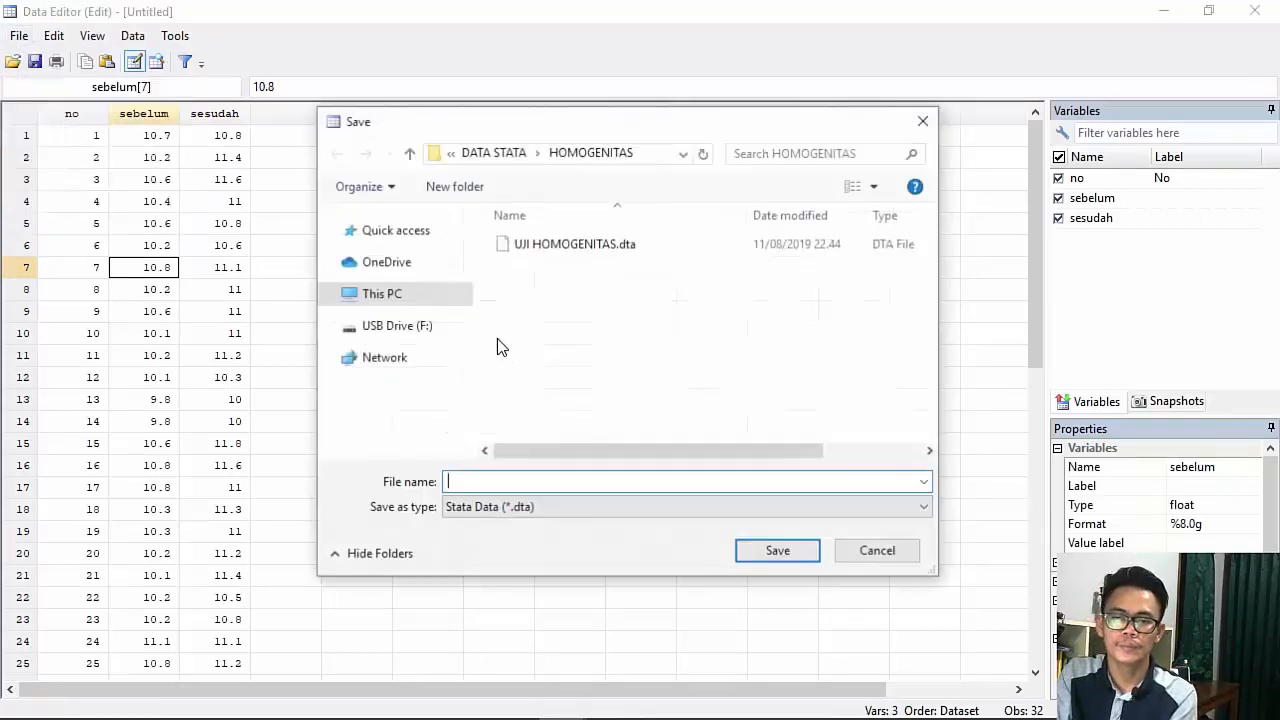
pyautogui.click(515, 162)
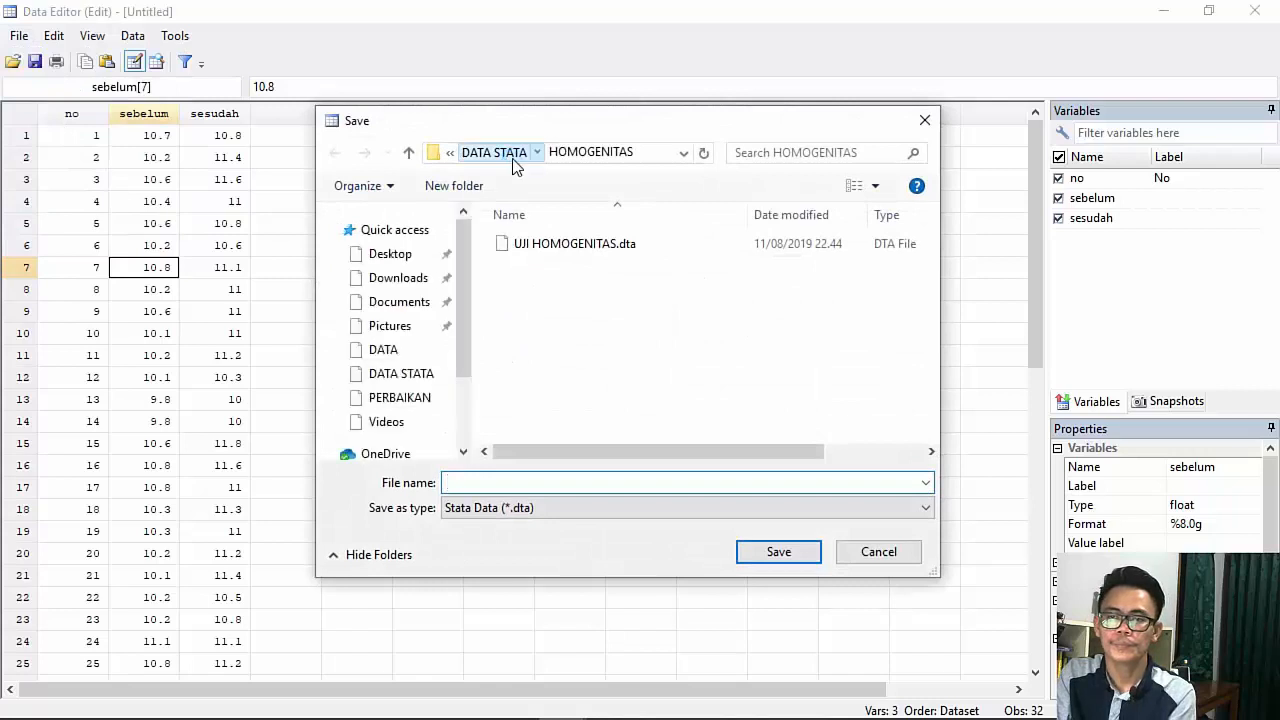
pyautogui.doubleClick(556, 265)
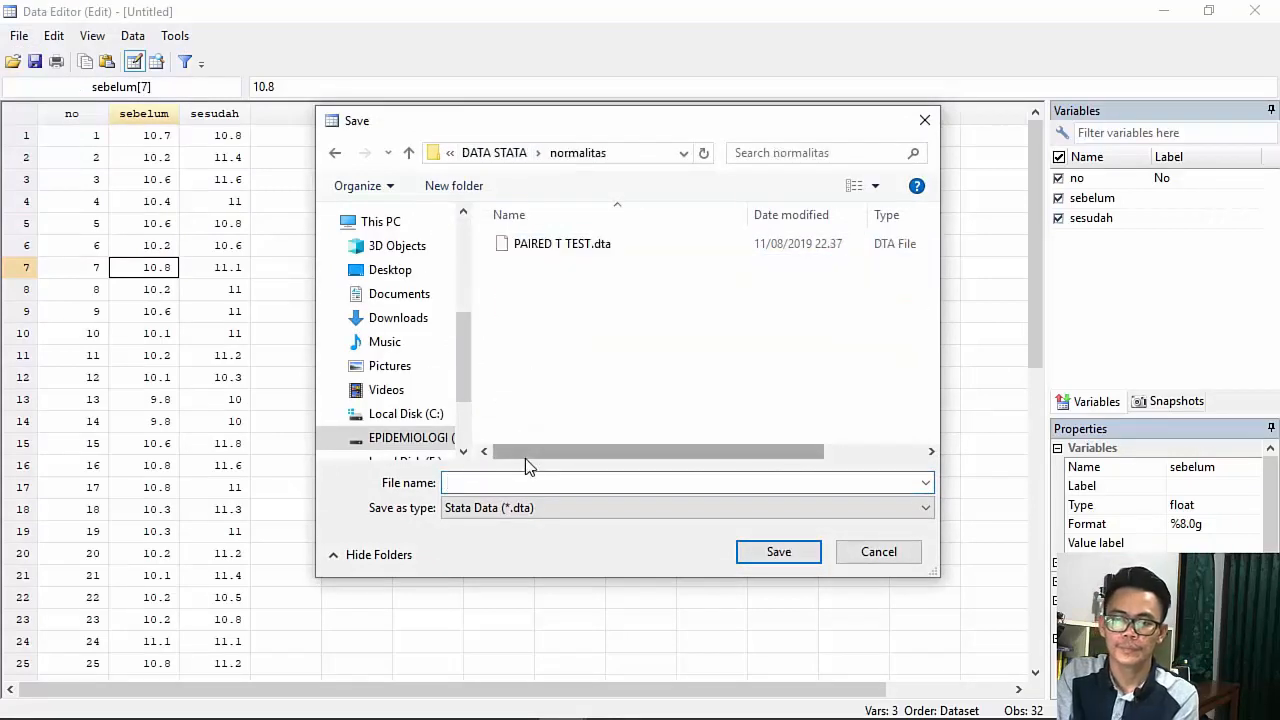
pyautogui.click(511, 482)
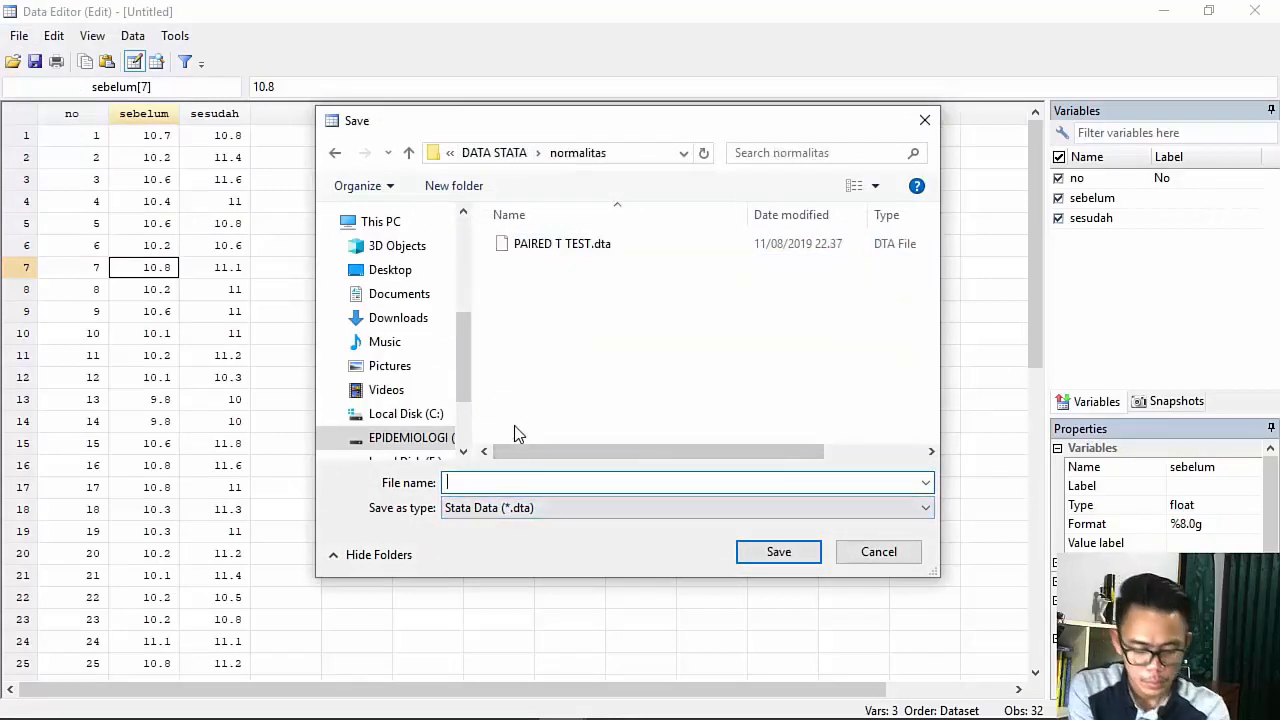
pyautogui.write('UJI N')
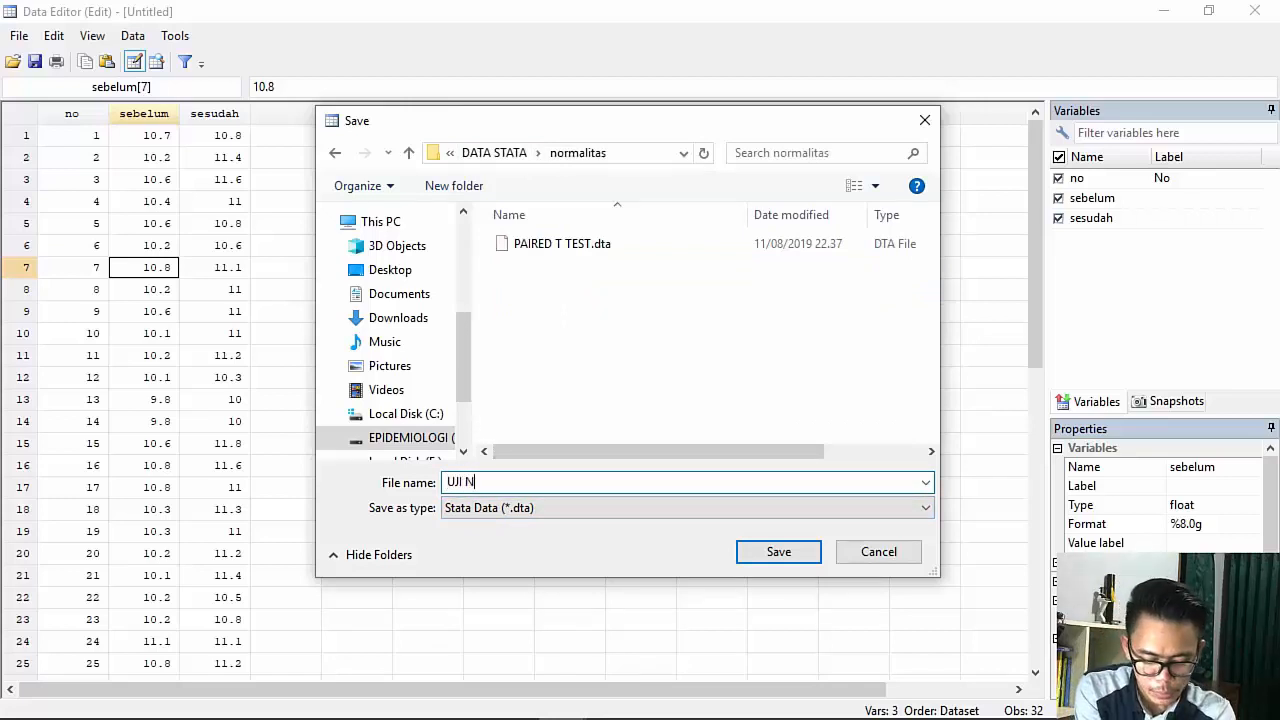
pyautogui.write('ORMAL')
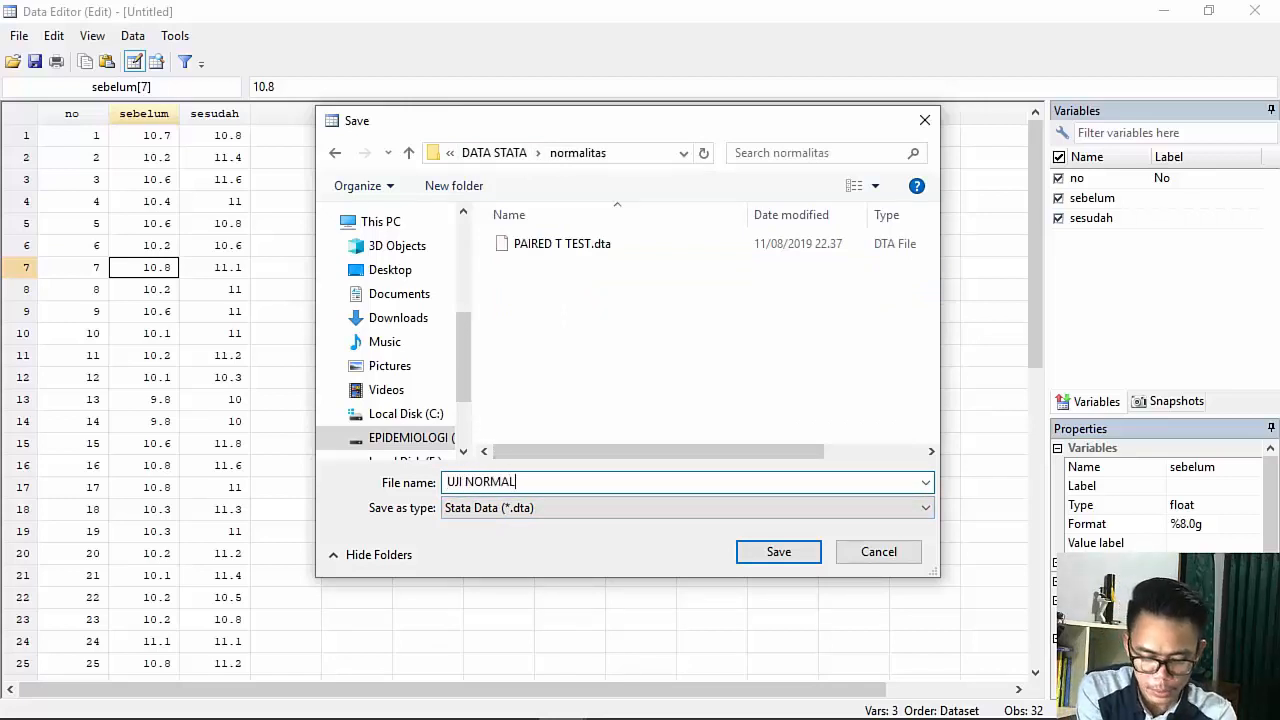
pyautogui.write('ITAS')
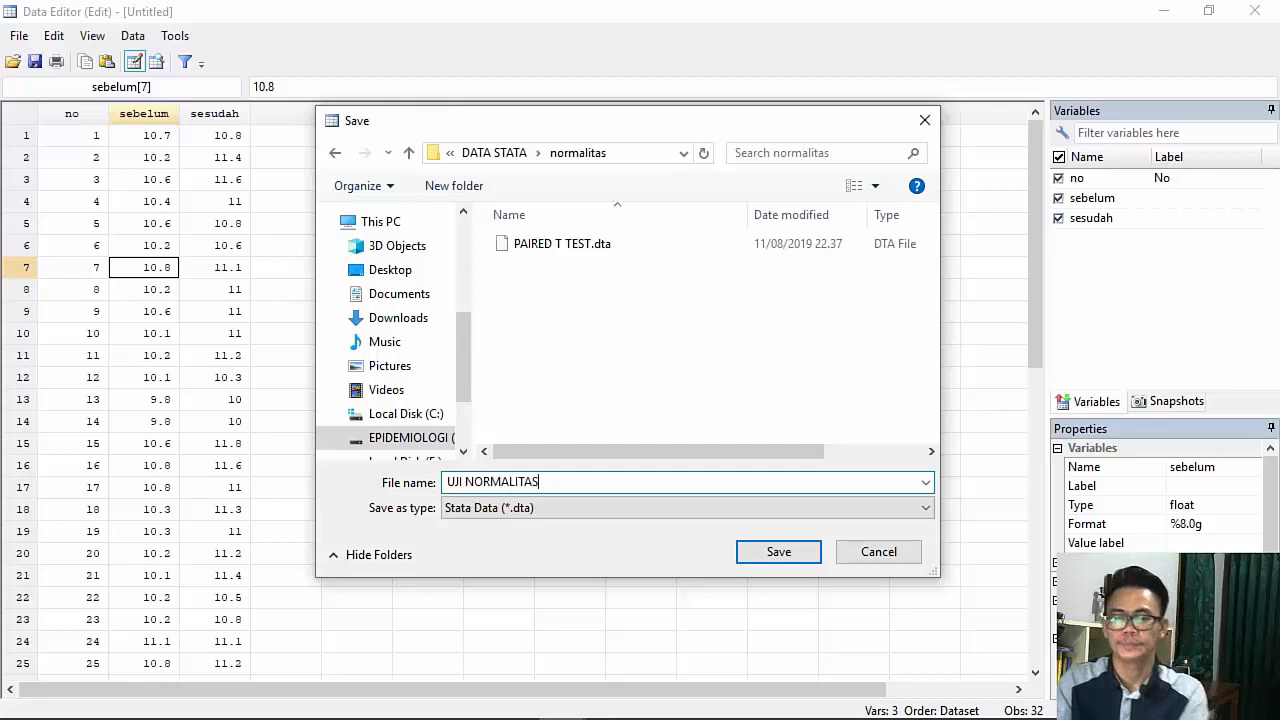
pyautogui.click(779, 551)
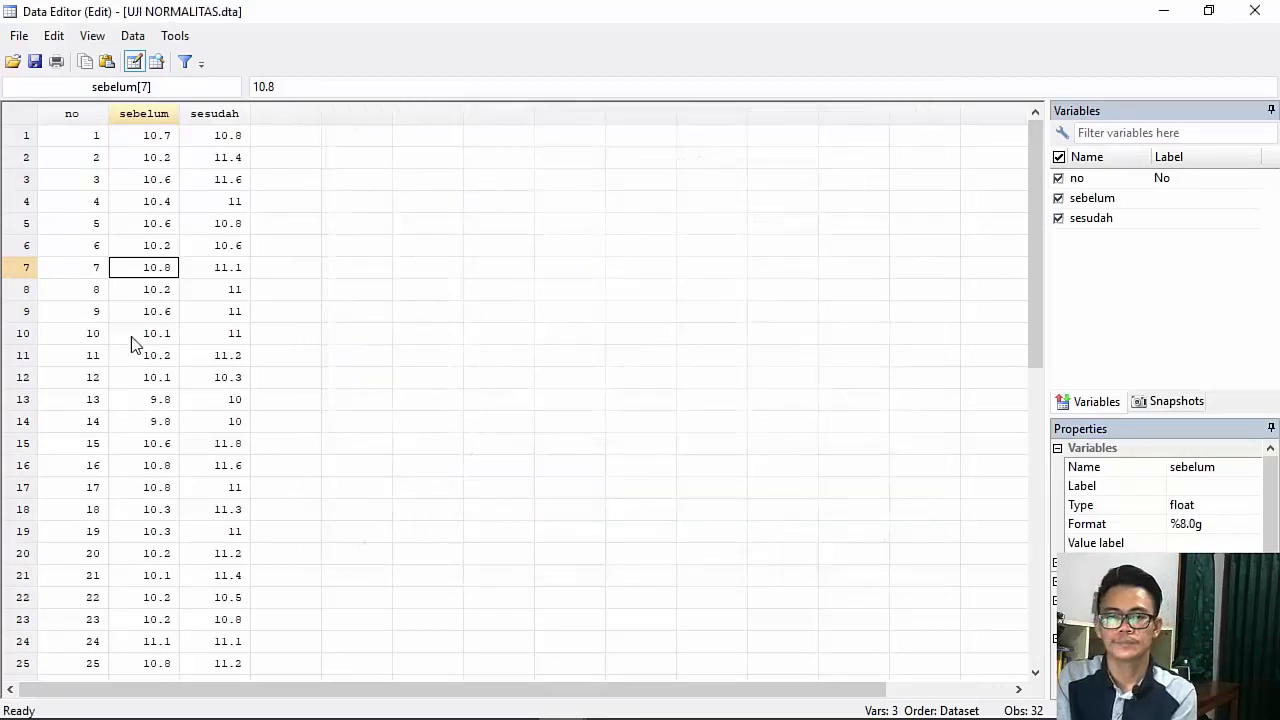
# Close the Data Editor and switch to Stata's main window
pyautogui.click(1255, 14)
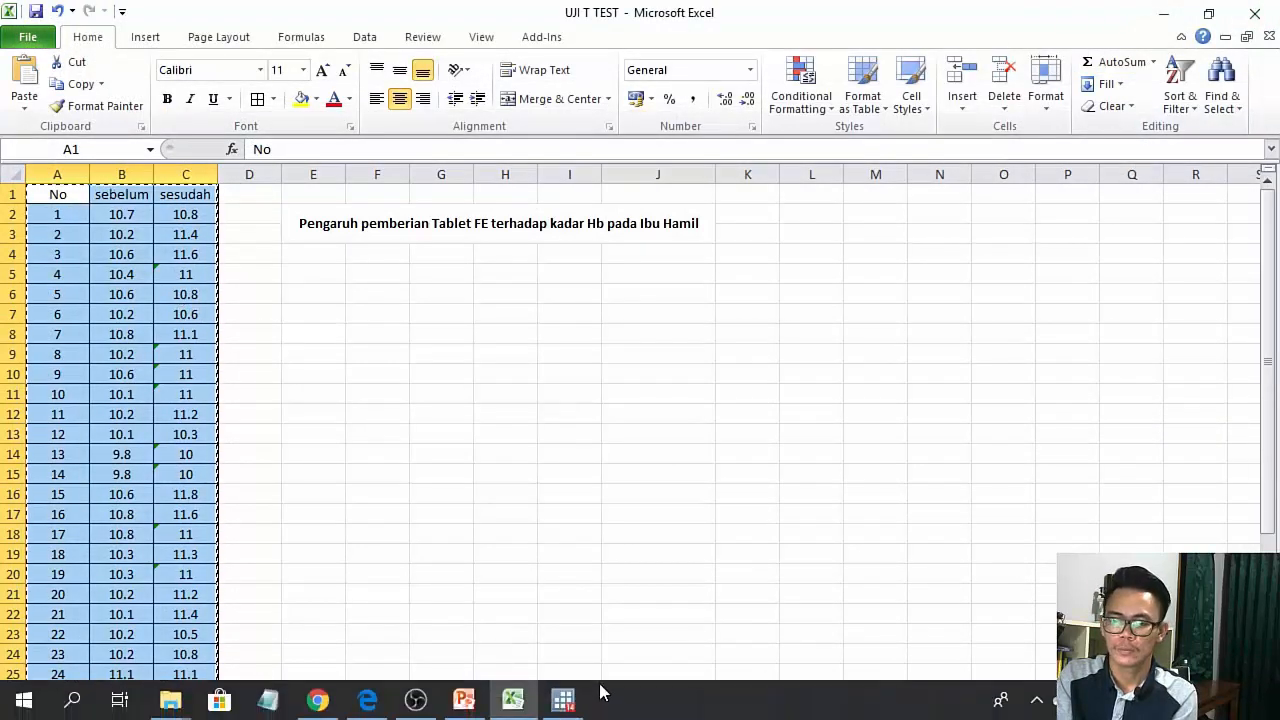
pyautogui.click(563, 699)
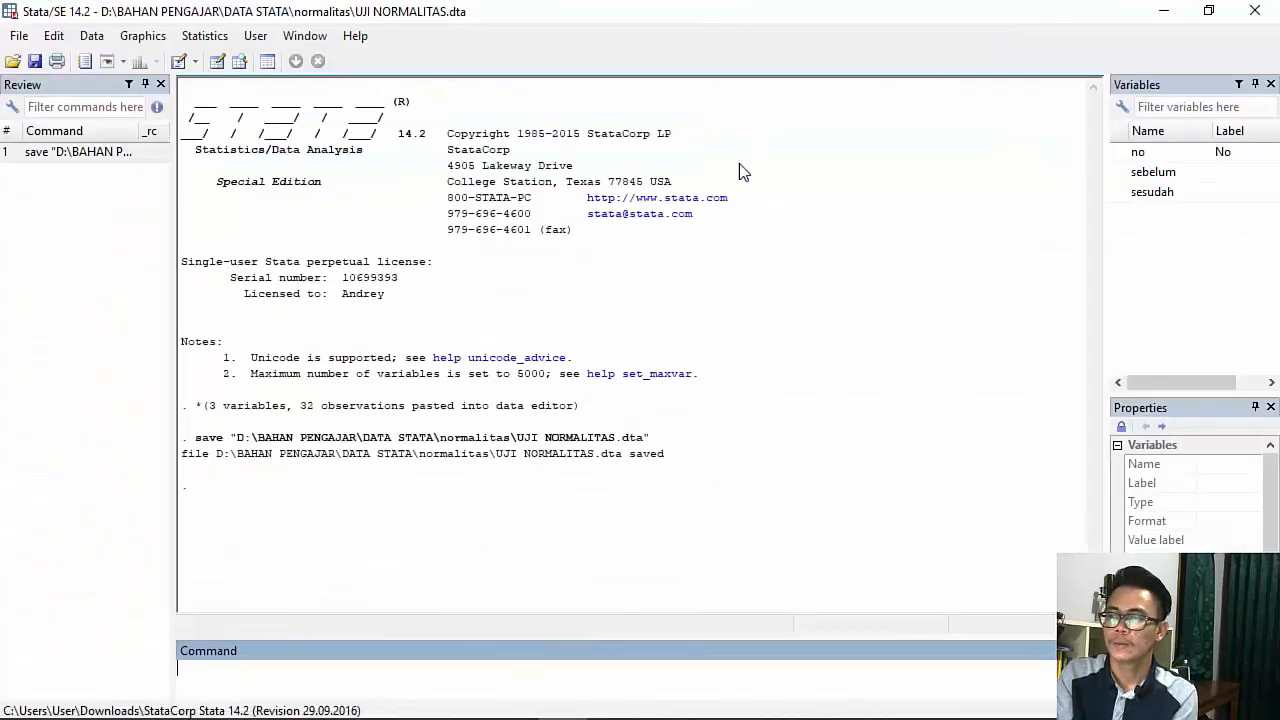
# Examine the no, sebelum and sesudah variables of the dataset and their properties
pyautogui.click(1175, 180)
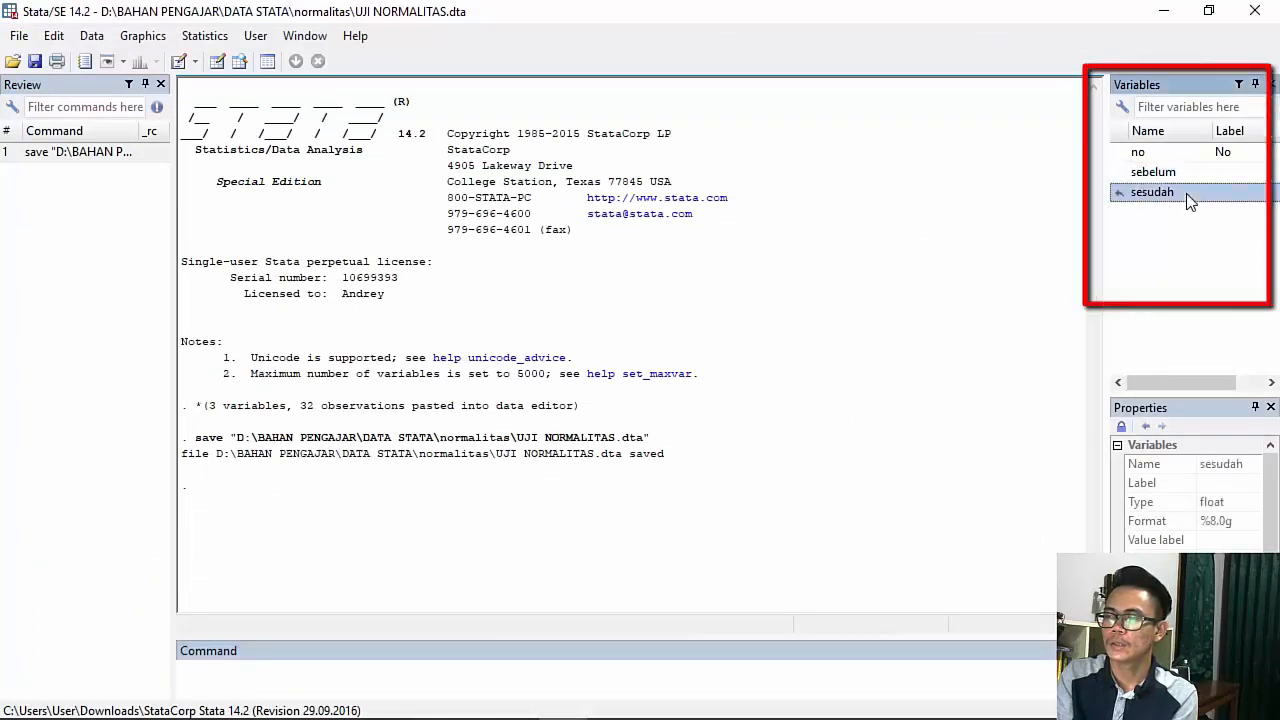
pyautogui.click(1222, 192)
pyautogui.click(1224, 152)
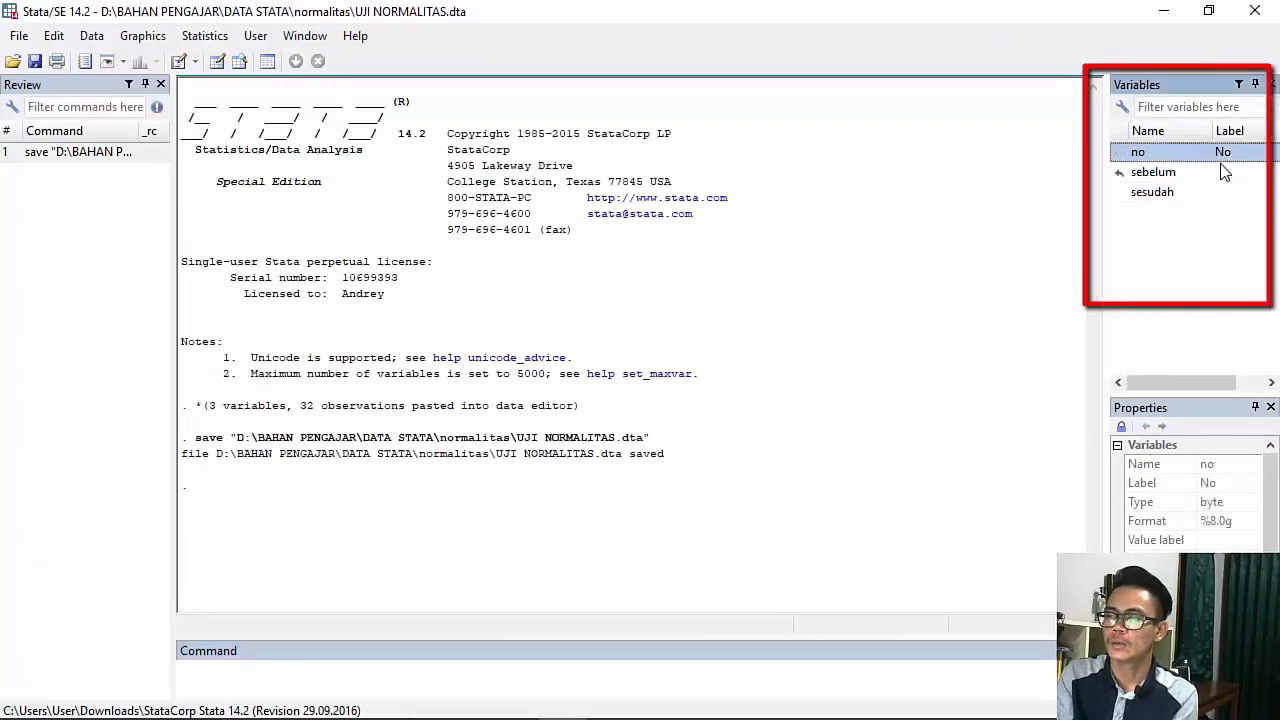
pyautogui.click(1217, 174)
pyautogui.click(1212, 196)
pyautogui.click(1204, 174)
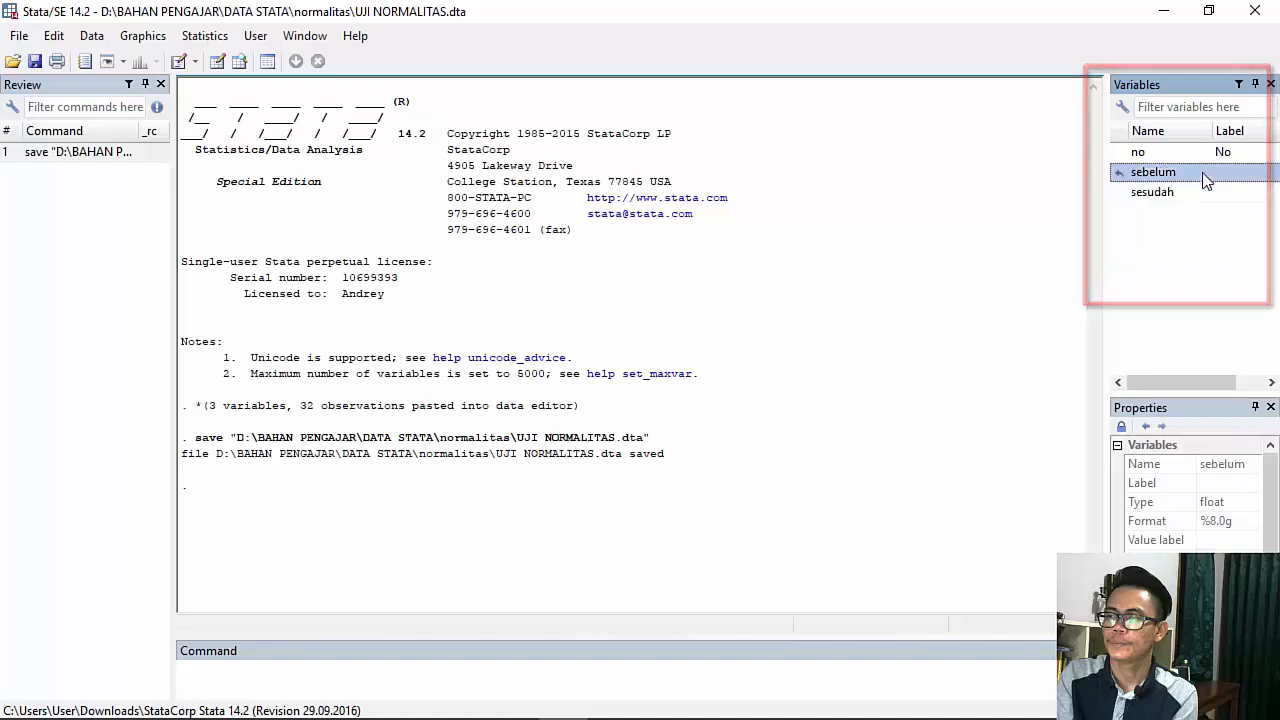
pyautogui.click(1197, 187)
pyautogui.click(723, 426)
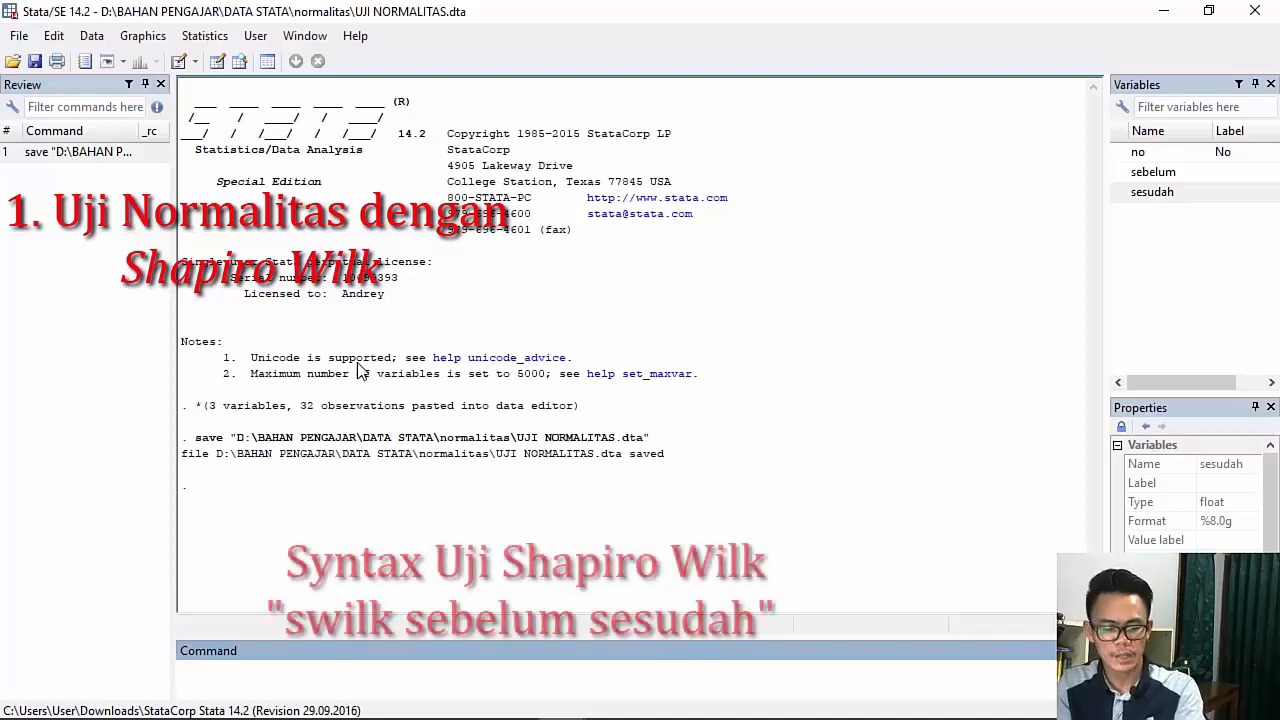
# Run the Shapiro-Wilk normality test on both measurement variables with the command "swilk sebelum sesudah"
pyautogui.write('w')
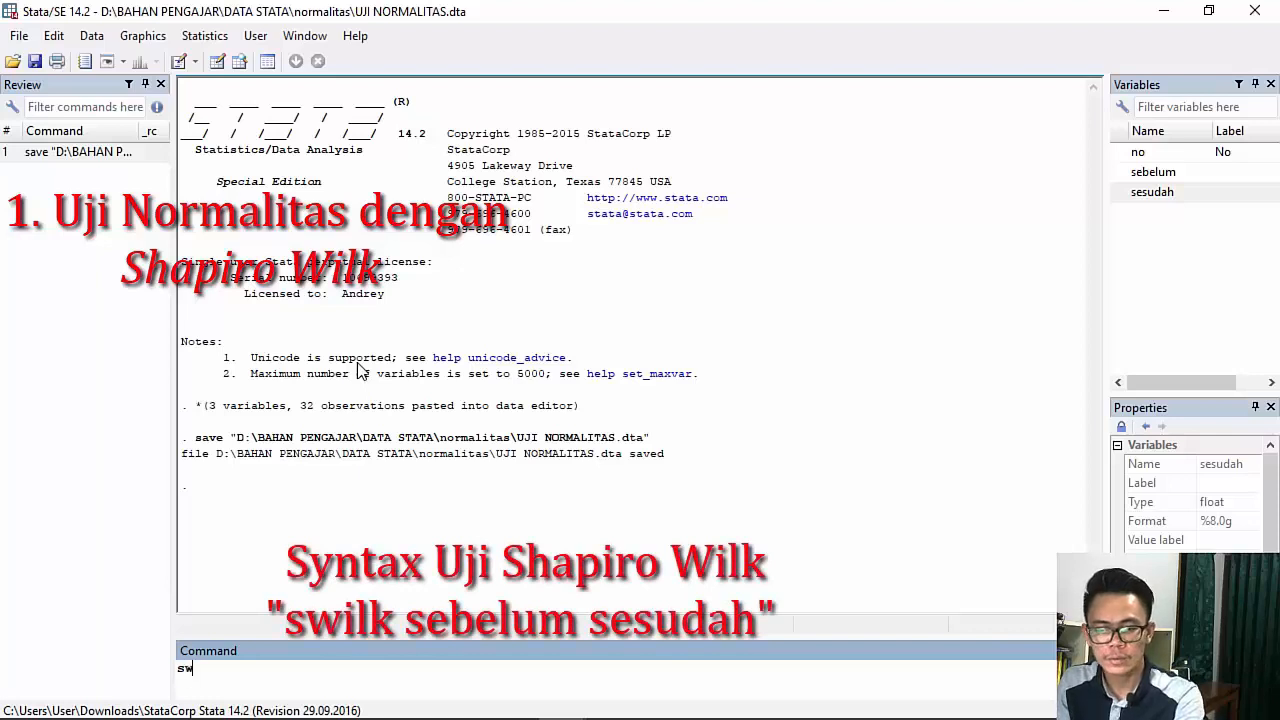
pyautogui.write('ilk')
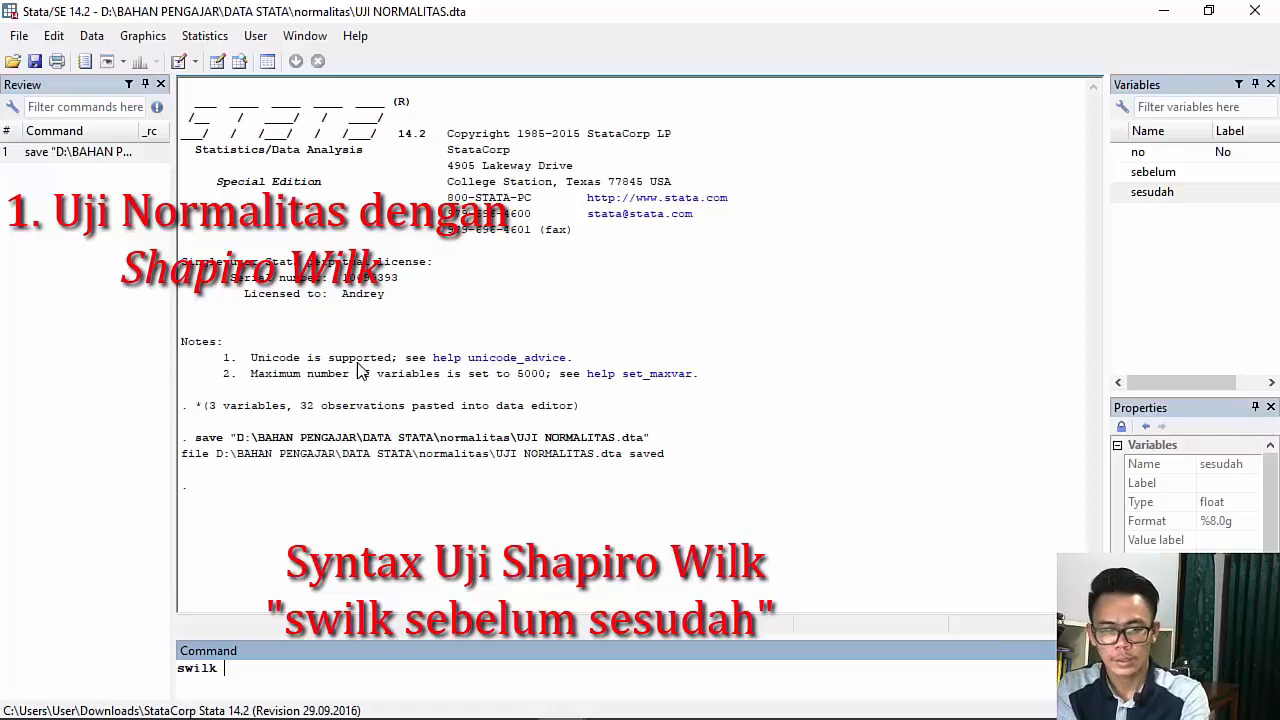
pyautogui.write('se')
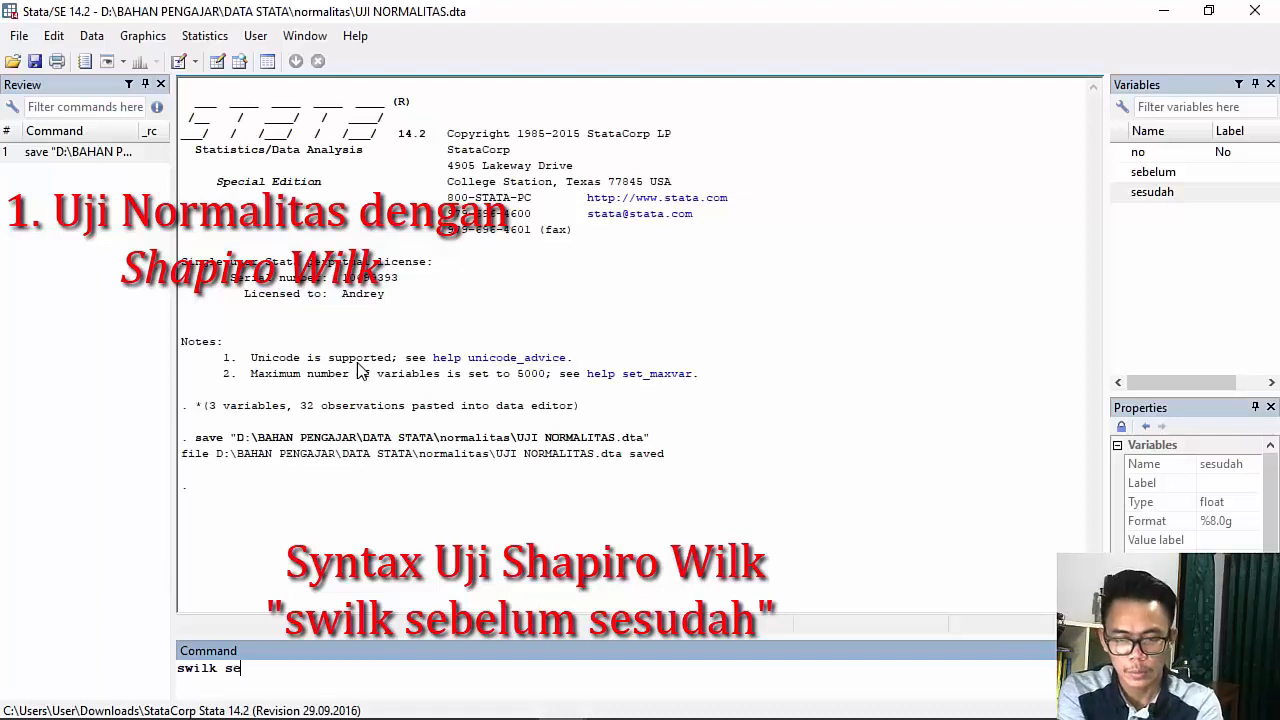
pyautogui.write('belum')
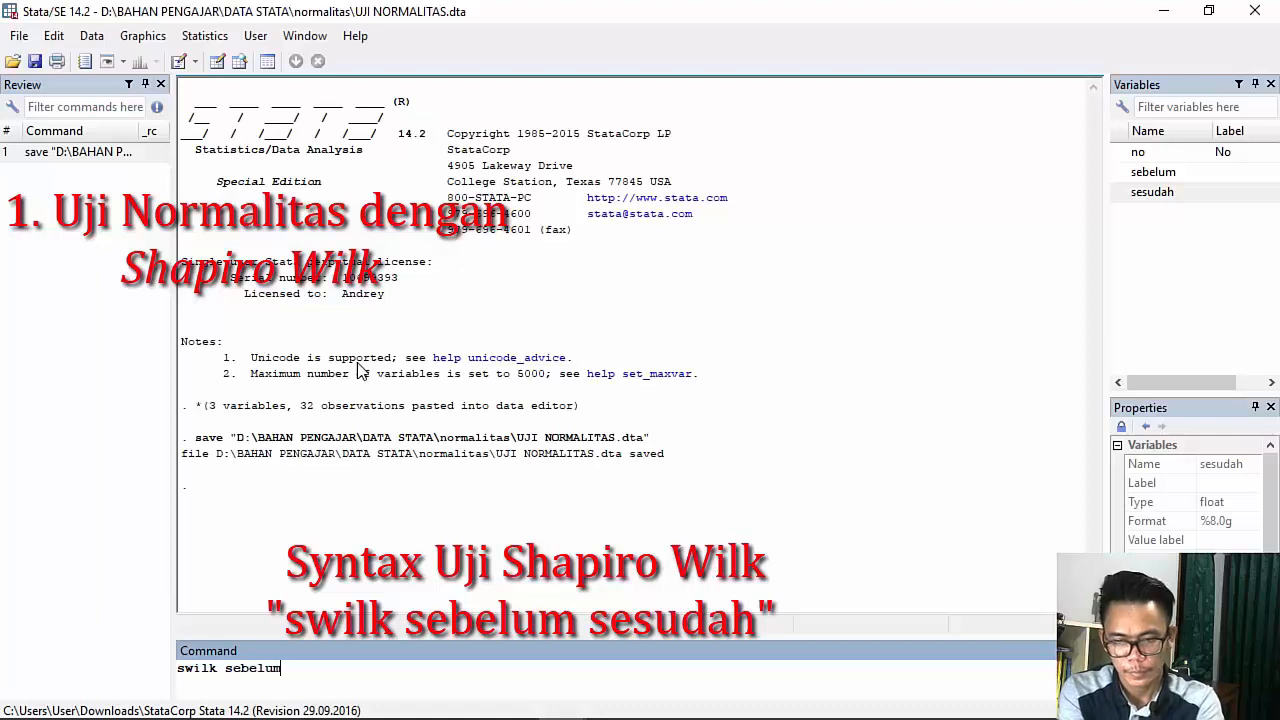
pyautogui.write(' sesudah')
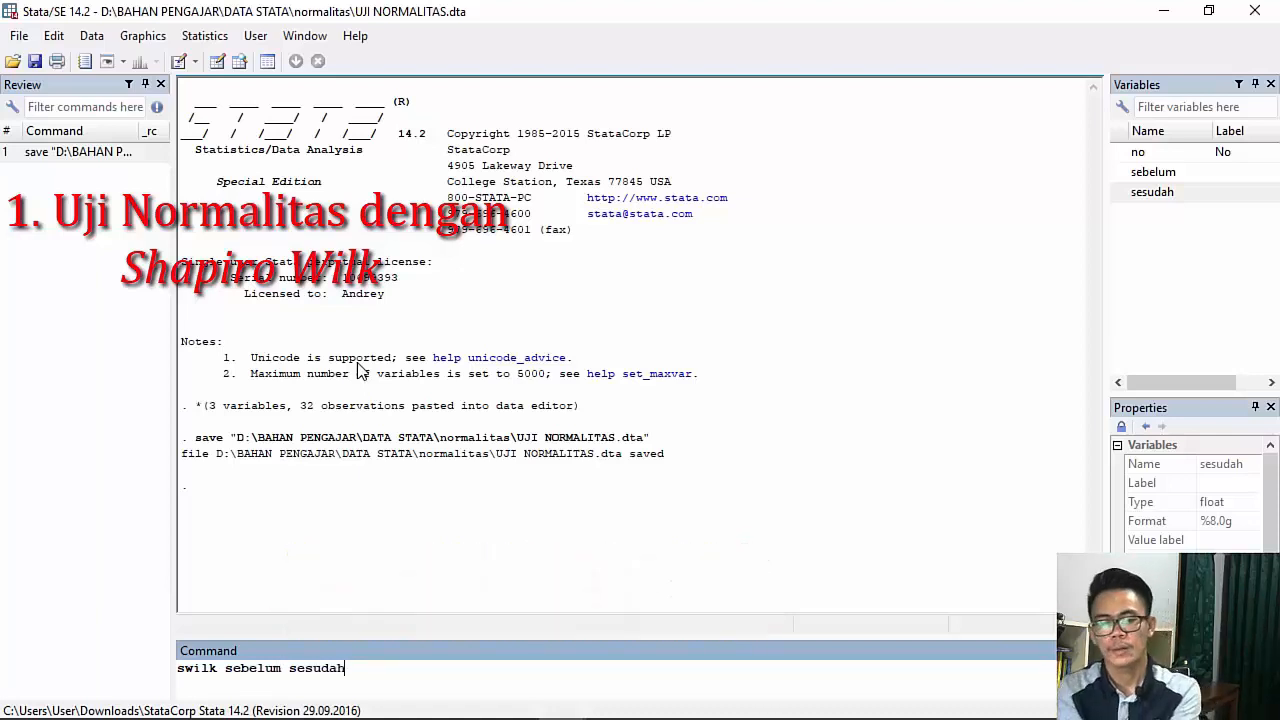
pyautogui.press('Return')
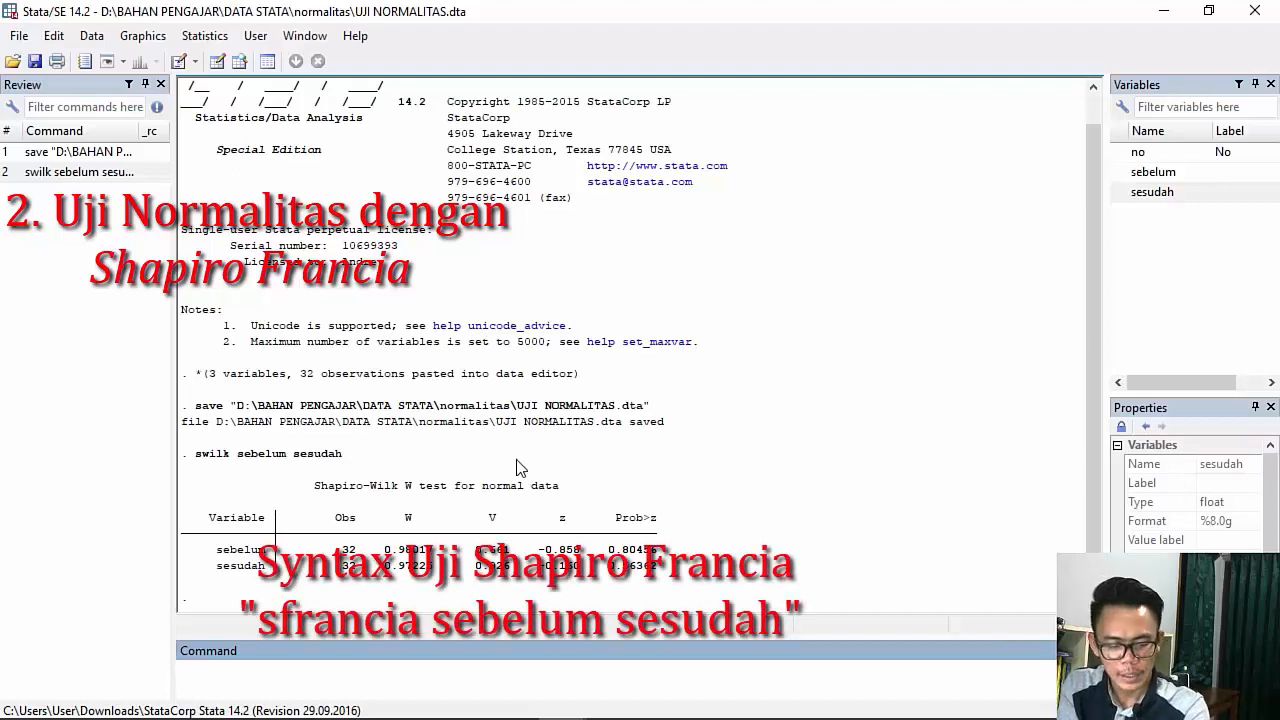
# Run the Shapiro-Francia test with "sfrancia sebelum sesudah" and the skewness-kurtosis test with "sktest sebelum sesudah"
pyautogui.write('sfrancia sebelum sesudah')
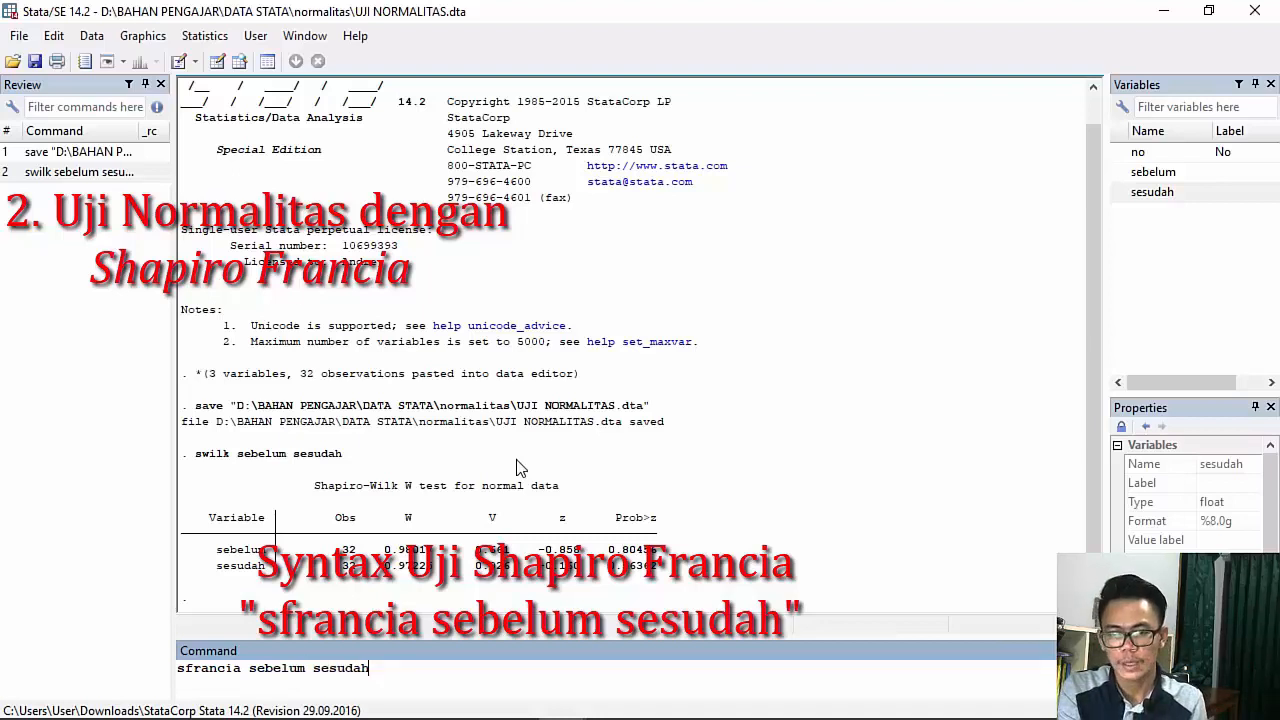
pyautogui.press('Return')
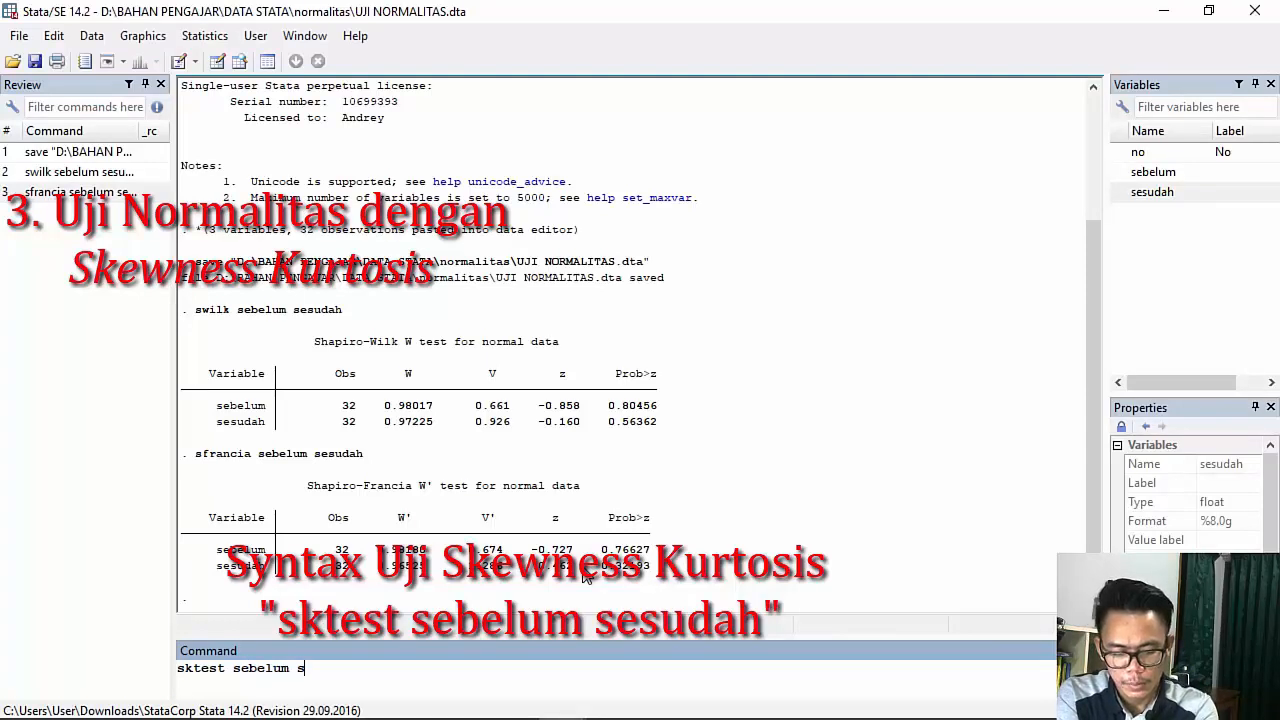
pyautogui.write('sudah')
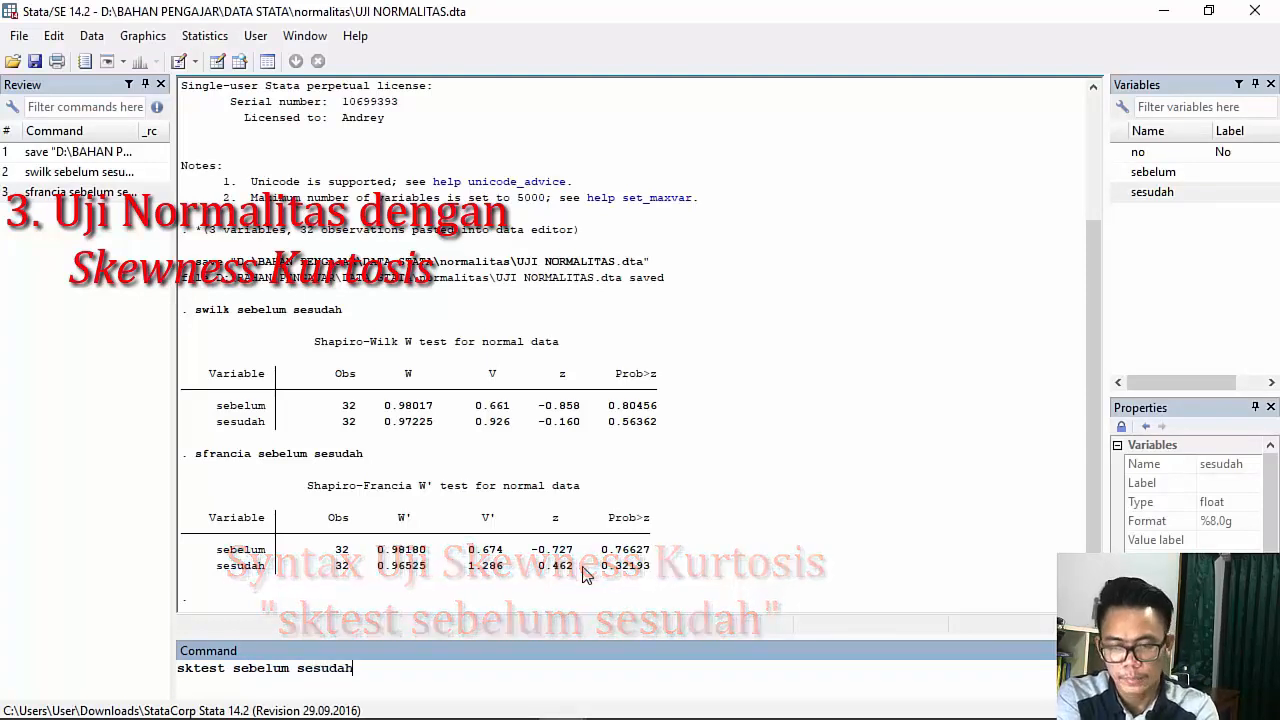
pyautogui.press('Return')
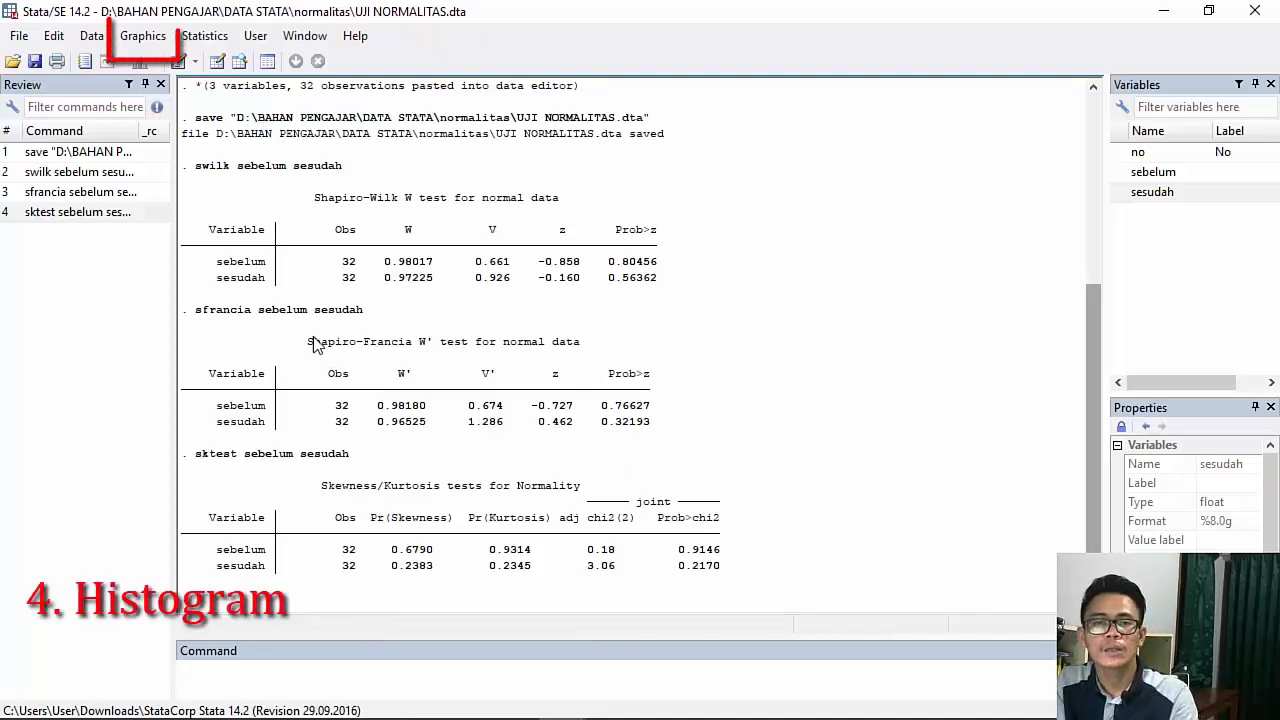
# Plot a density histogram of the variable sebelum, treating the data as continuous
pyautogui.click(142, 36)
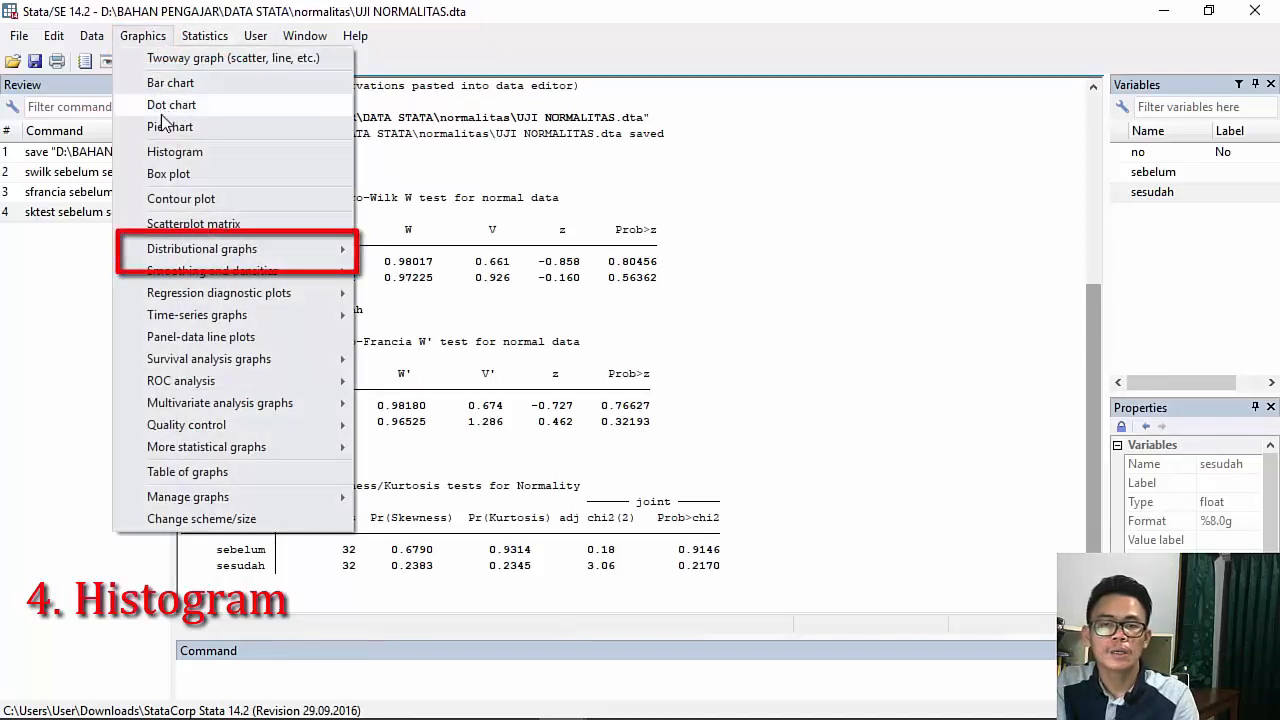
pyautogui.moveTo(250, 255)
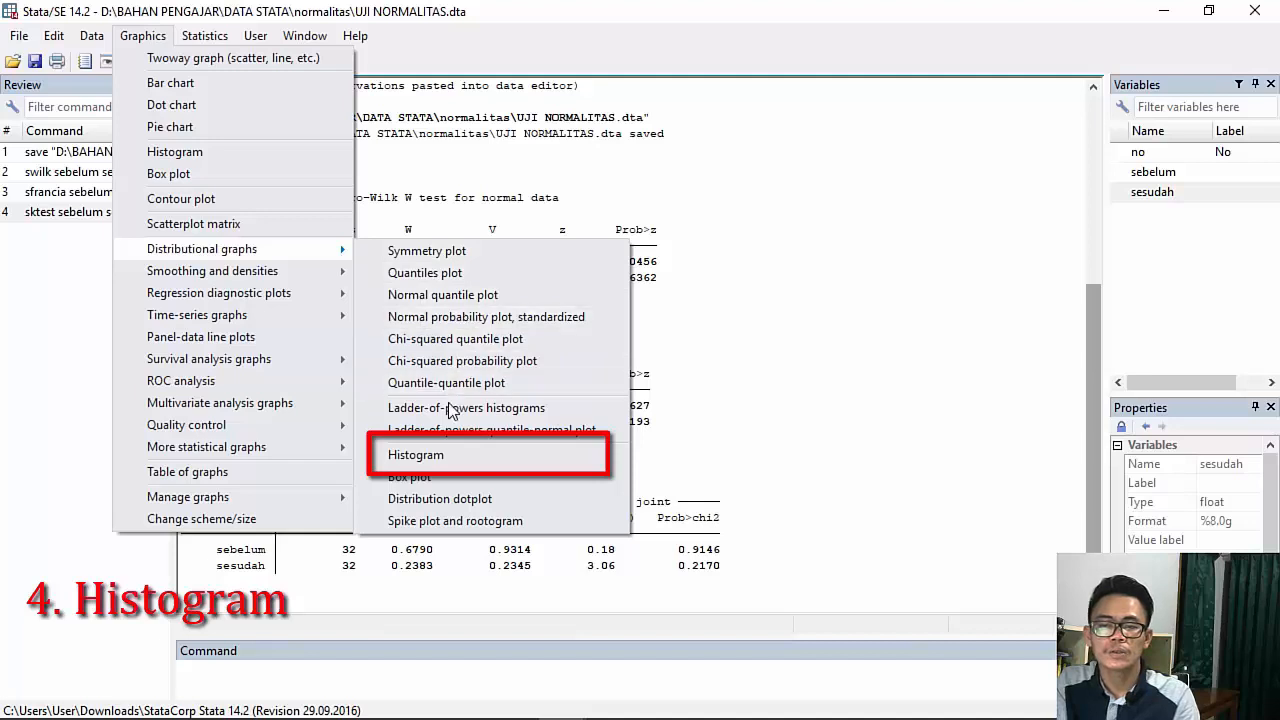
pyautogui.click(463, 457)
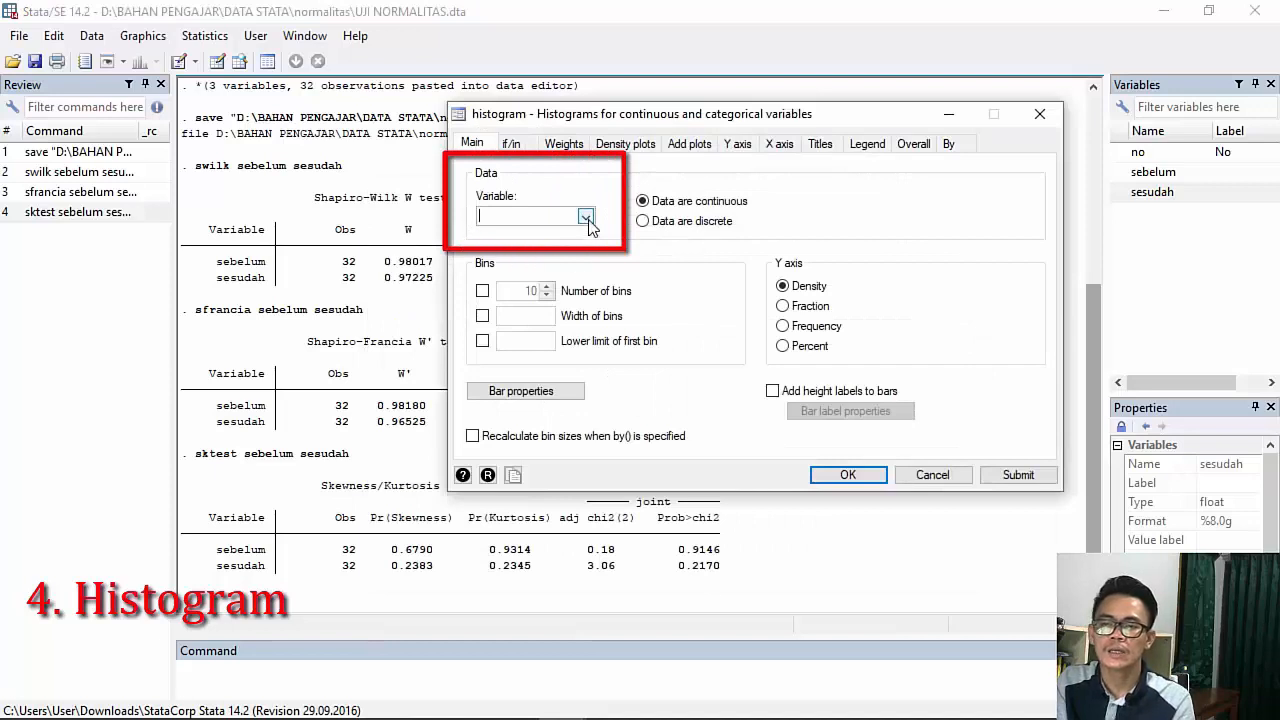
pyautogui.click(586, 217)
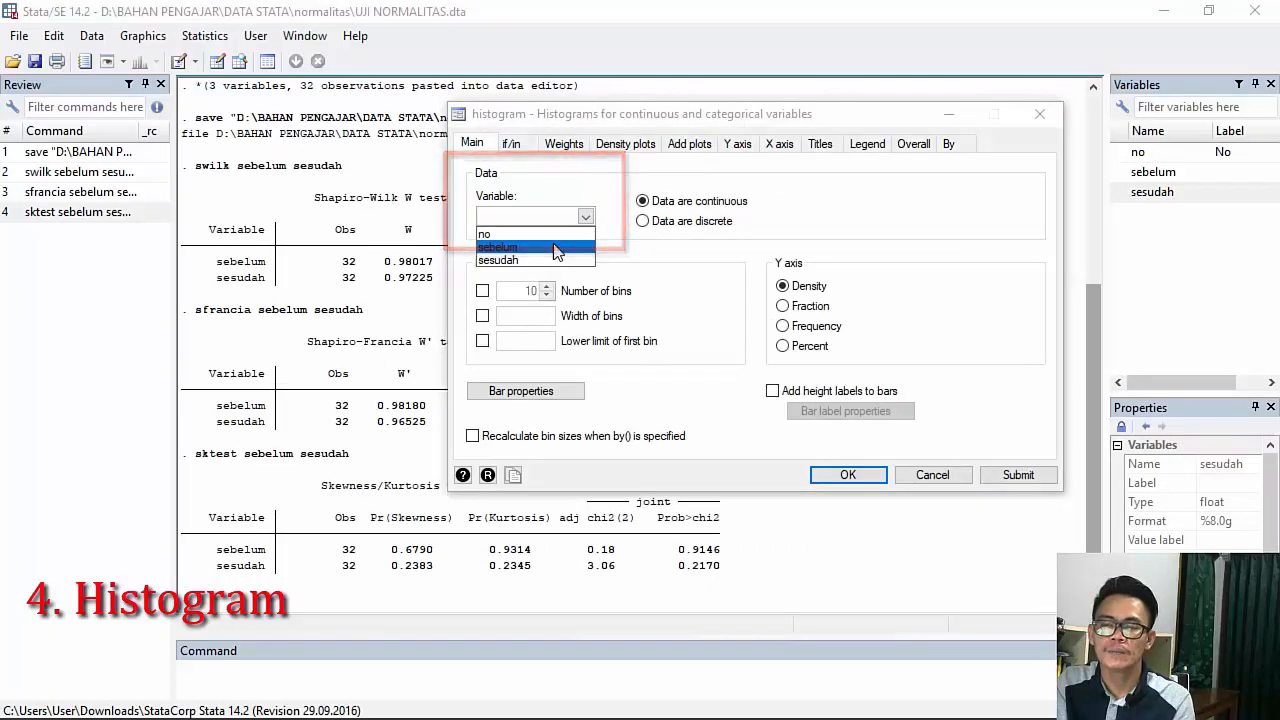
pyautogui.click(557, 248)
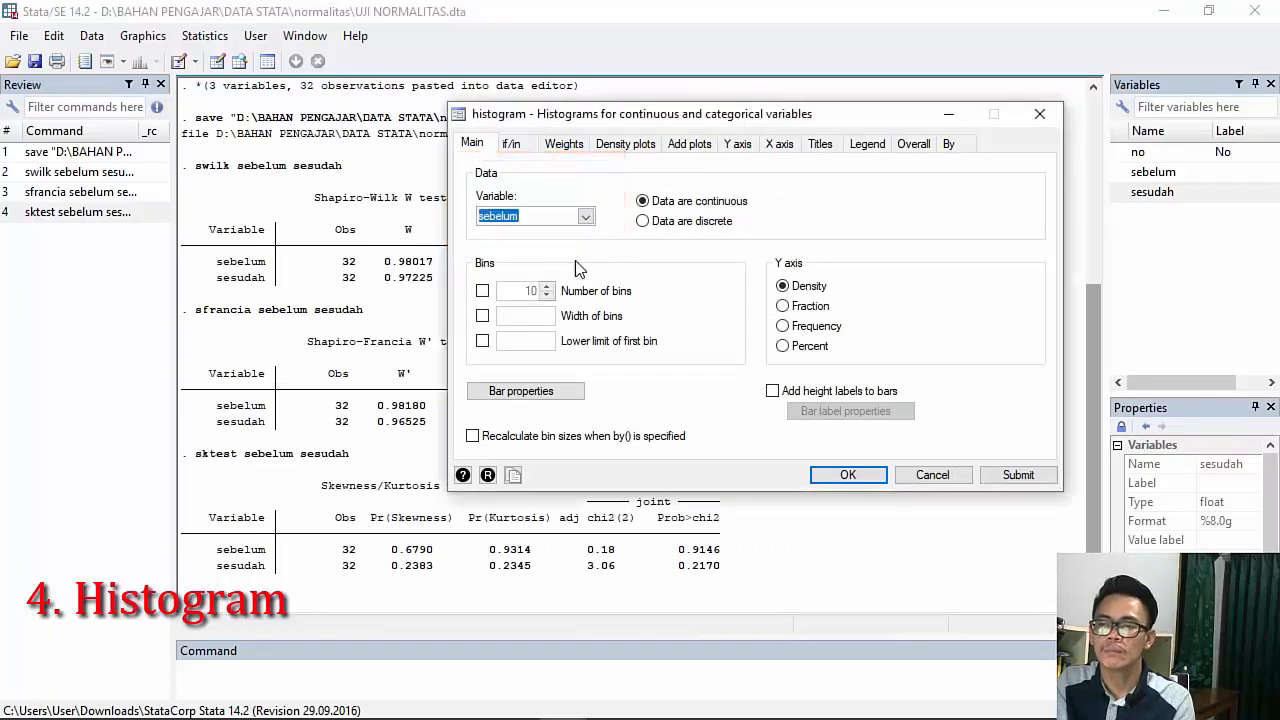
pyautogui.click(839, 474)
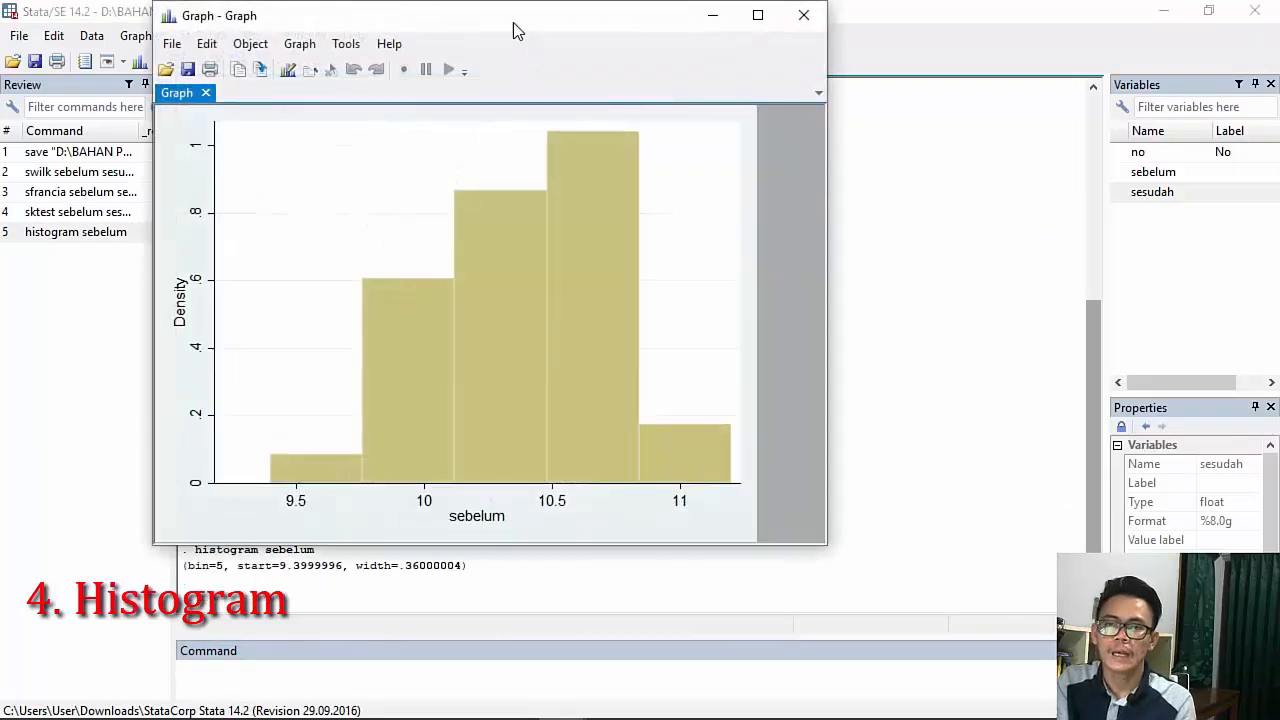
# Examine the shape of the sebelum histogram in a repositioned, wider graph window, and minimize that window
pyautogui.moveTo(501, 22); pyautogui.dragTo(665, 63)
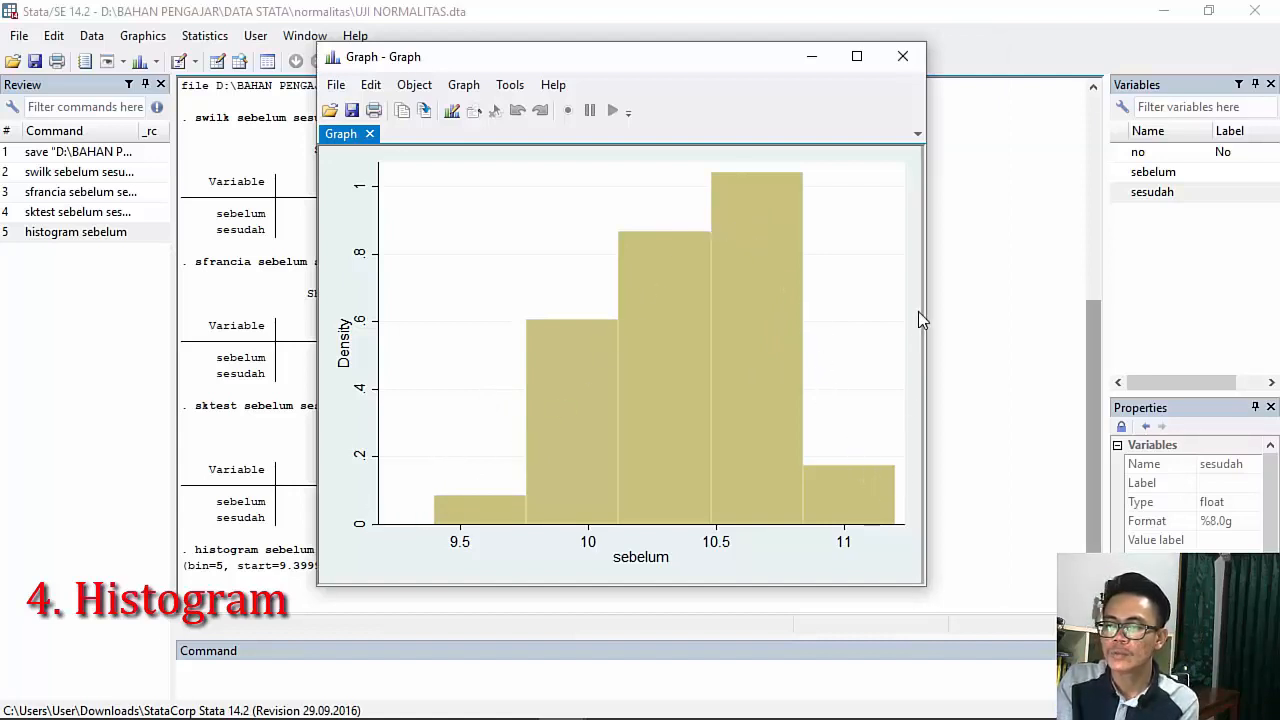
pyautogui.moveTo(926, 311); pyautogui.dragTo(1010, 311)
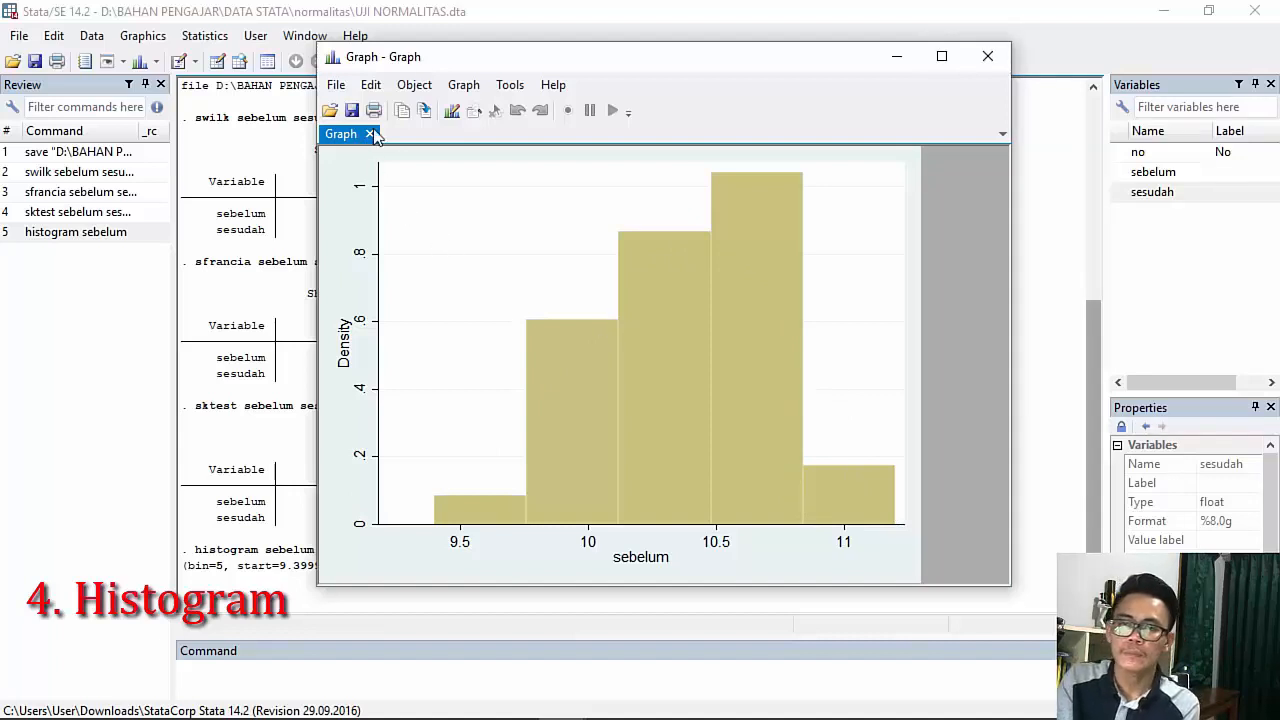
pyautogui.click(905, 56)
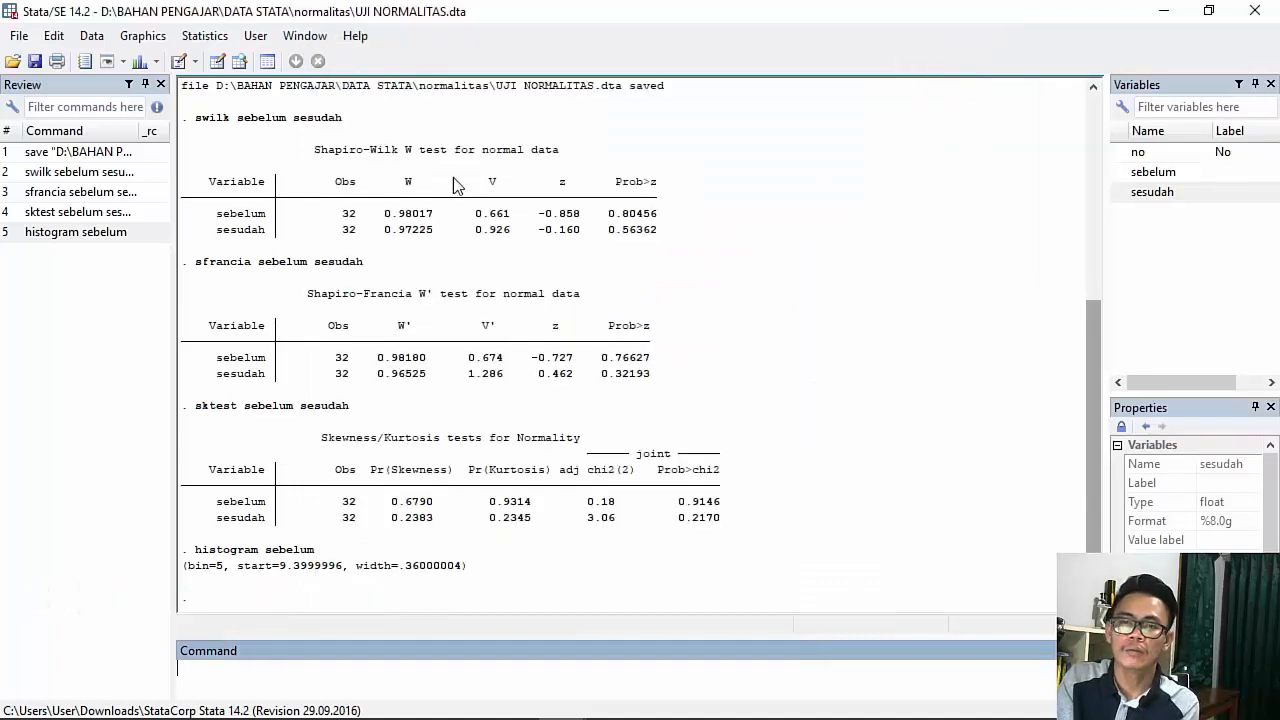
# Plot a density histogram of the variable sesudah, view its shape and minimize the graph window
pyautogui.click(145, 40)
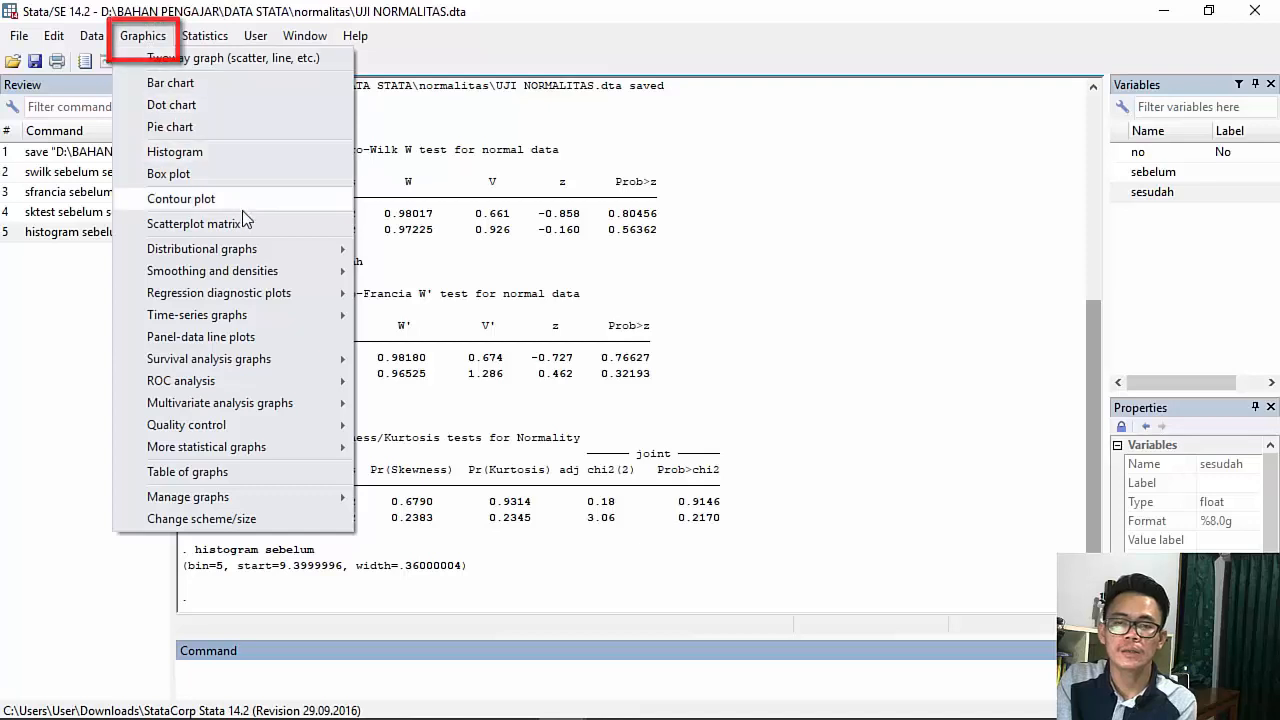
pyautogui.moveTo(230, 249)
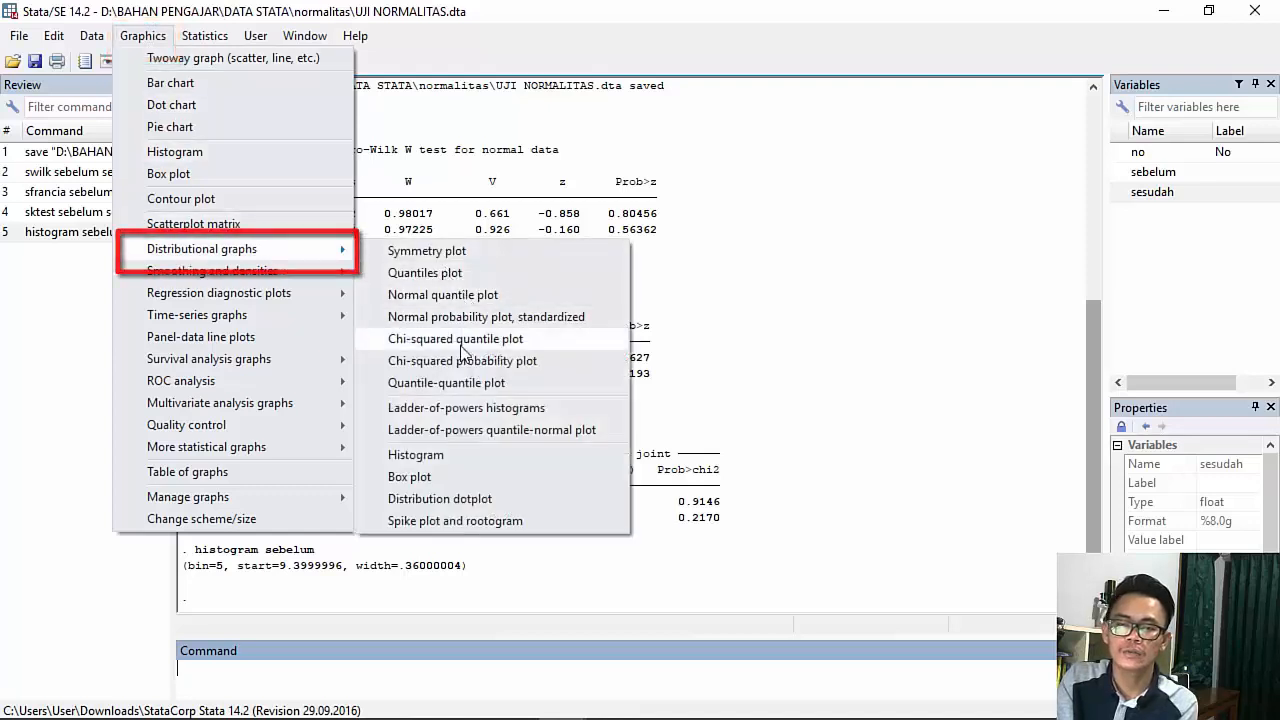
pyautogui.click(463, 458)
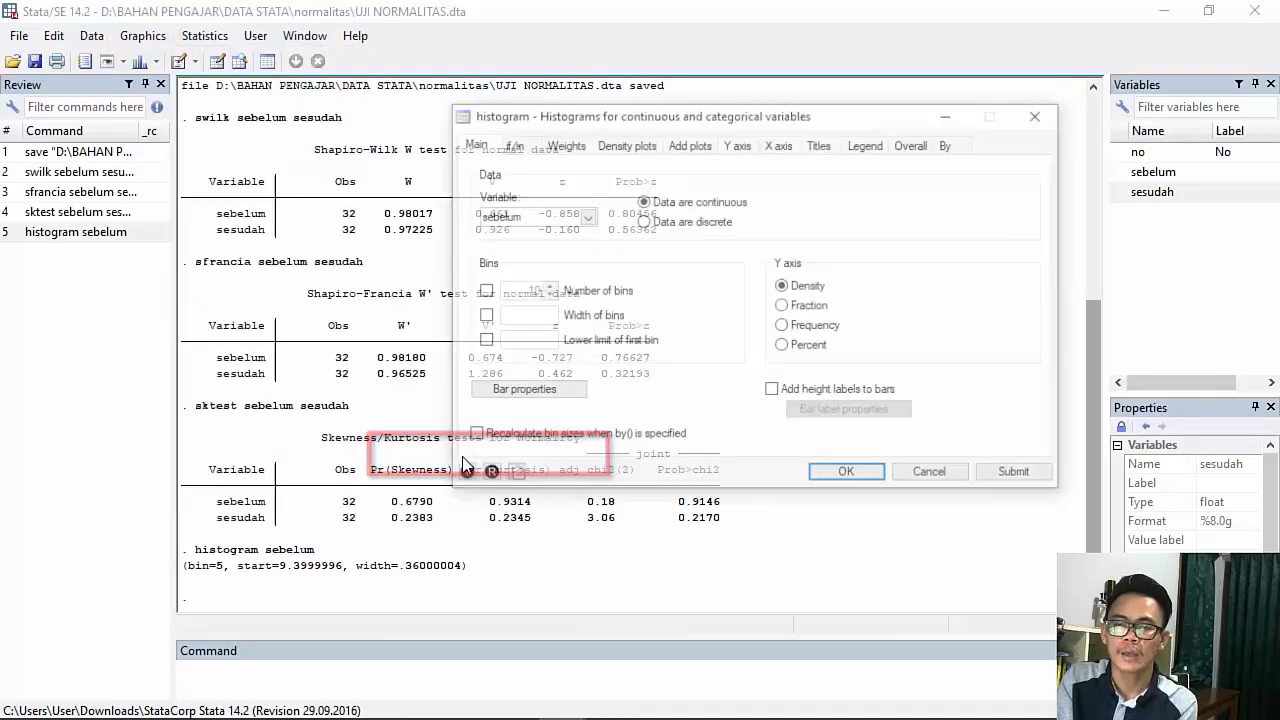
pyautogui.click(586, 217)
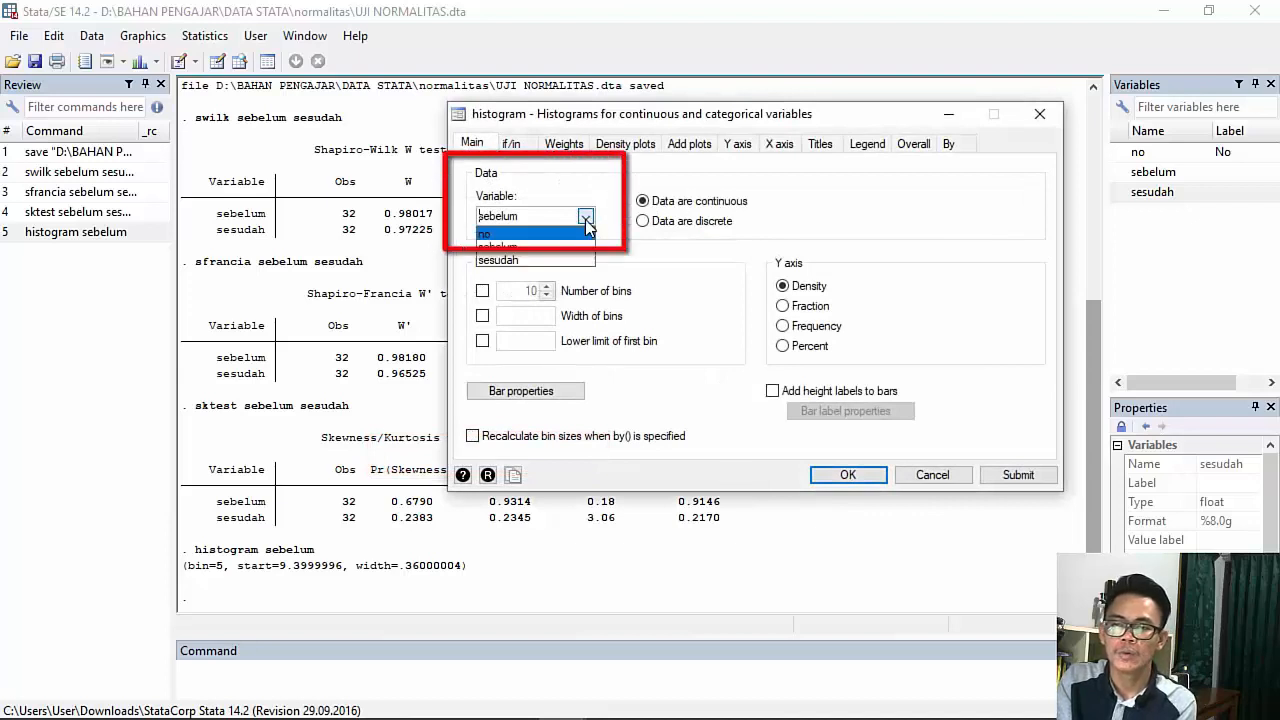
pyautogui.click(538, 262)
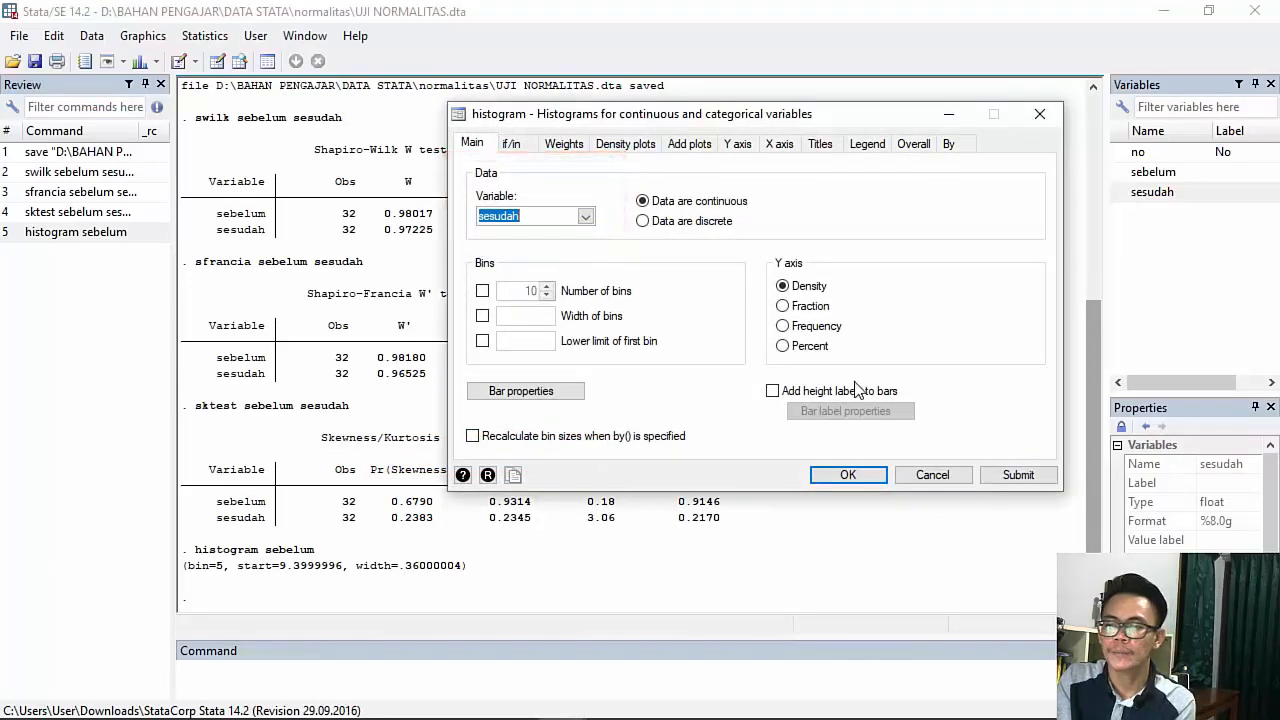
pyautogui.click(848, 474)
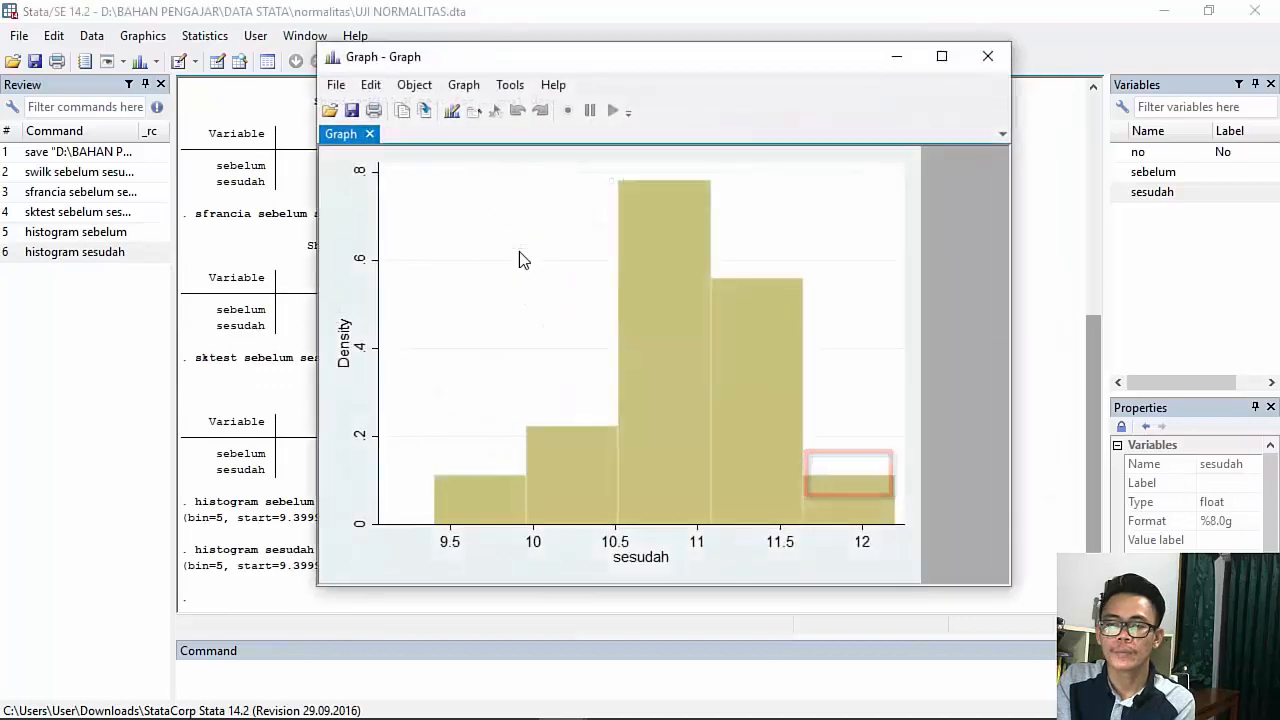
pyautogui.moveTo(685, 61)
pyautogui.mouseDown()
pyautogui.moveTo(577, 49)
pyautogui.moveTo(671, 55)
pyautogui.mouseUp()
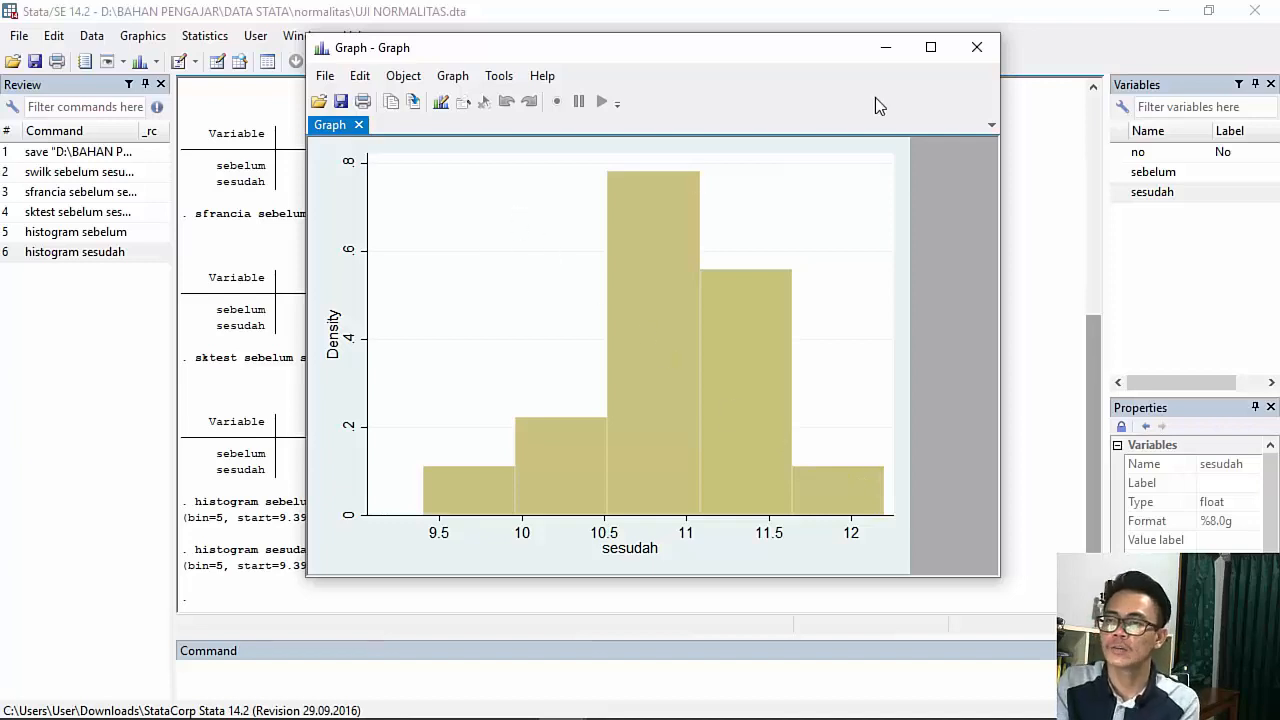
pyautogui.click(897, 52)
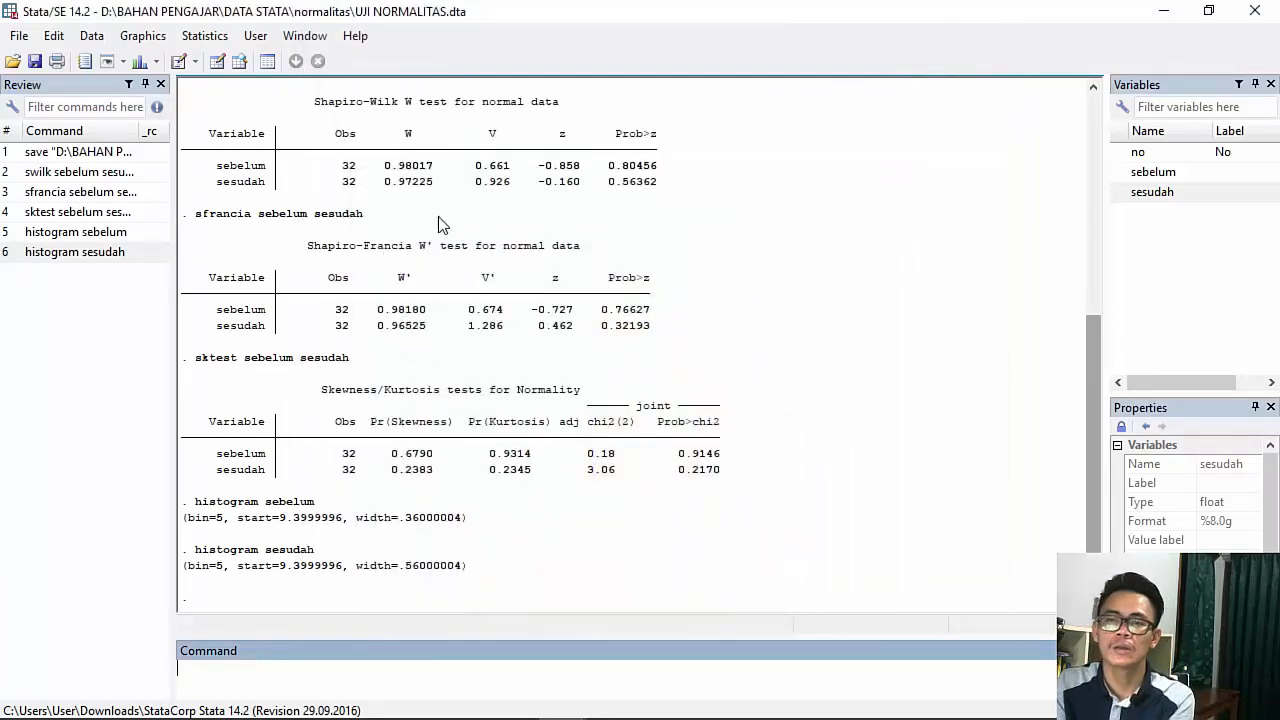
# Create a normal quantile plot (qnorm) of the variable sesudah and reposition its graph window
pyautogui.click(151, 40)
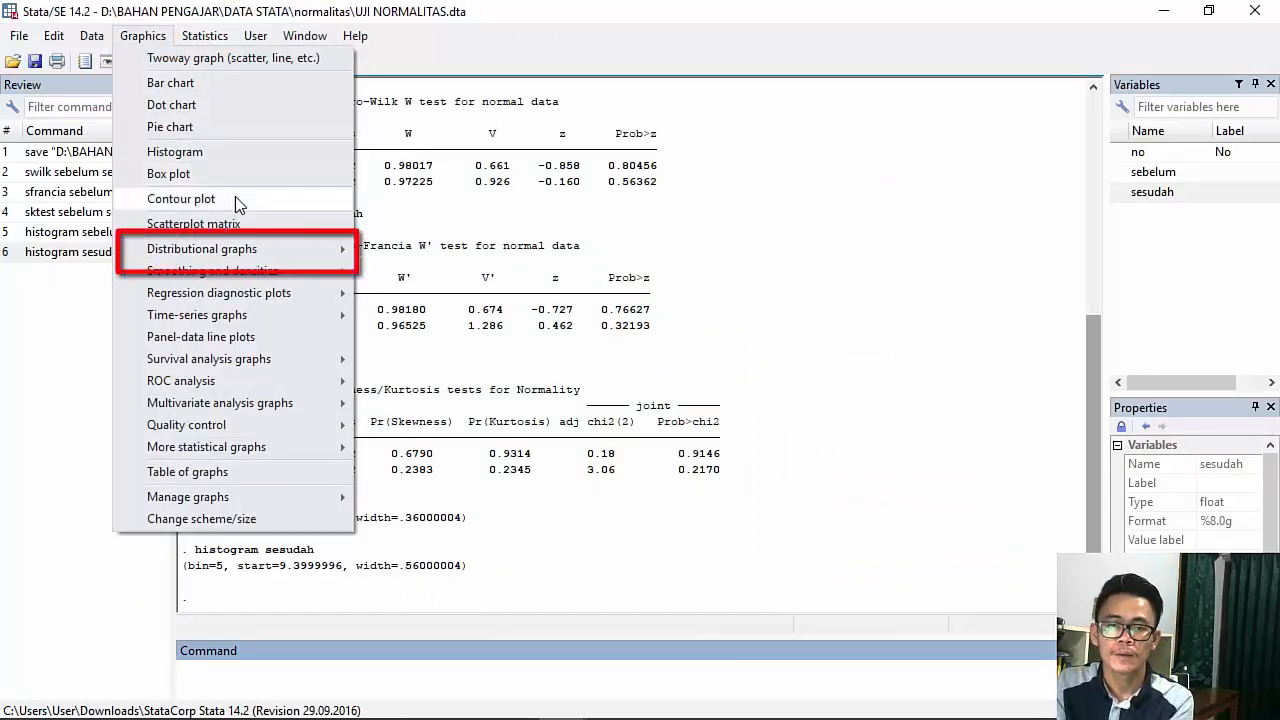
pyautogui.moveTo(281, 252)
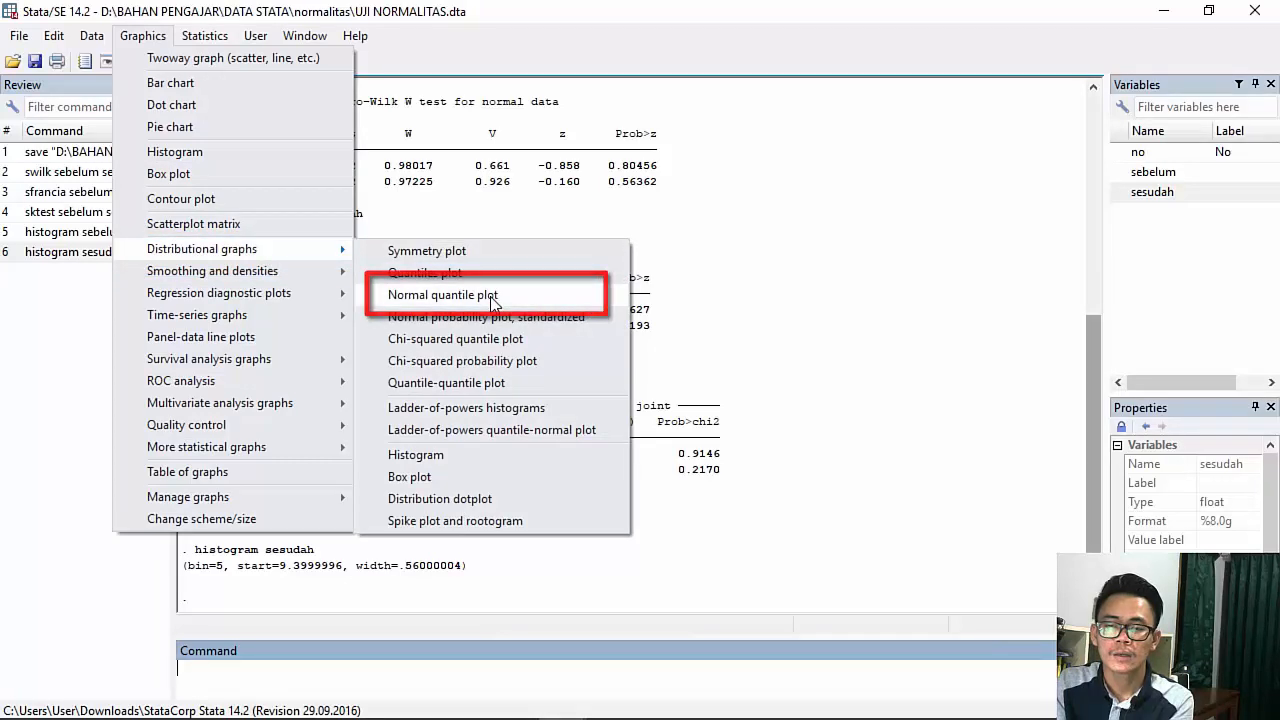
pyautogui.click(443, 295)
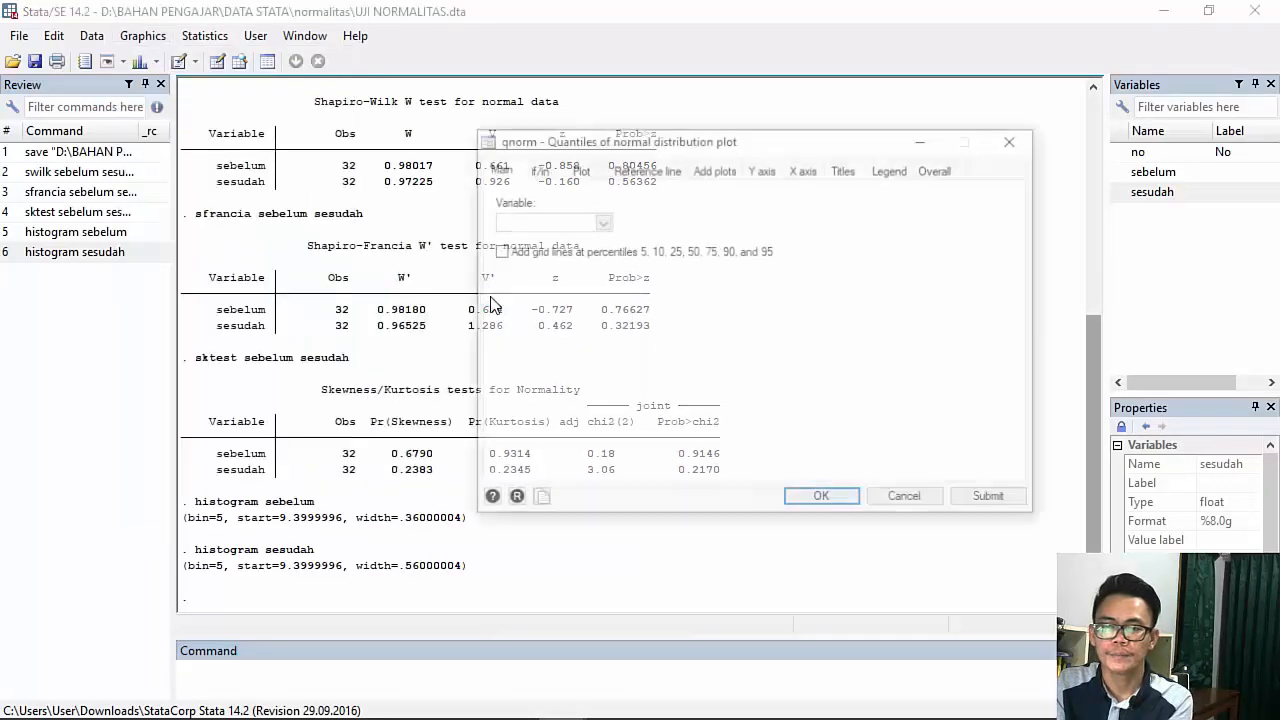
pyautogui.click(600, 221)
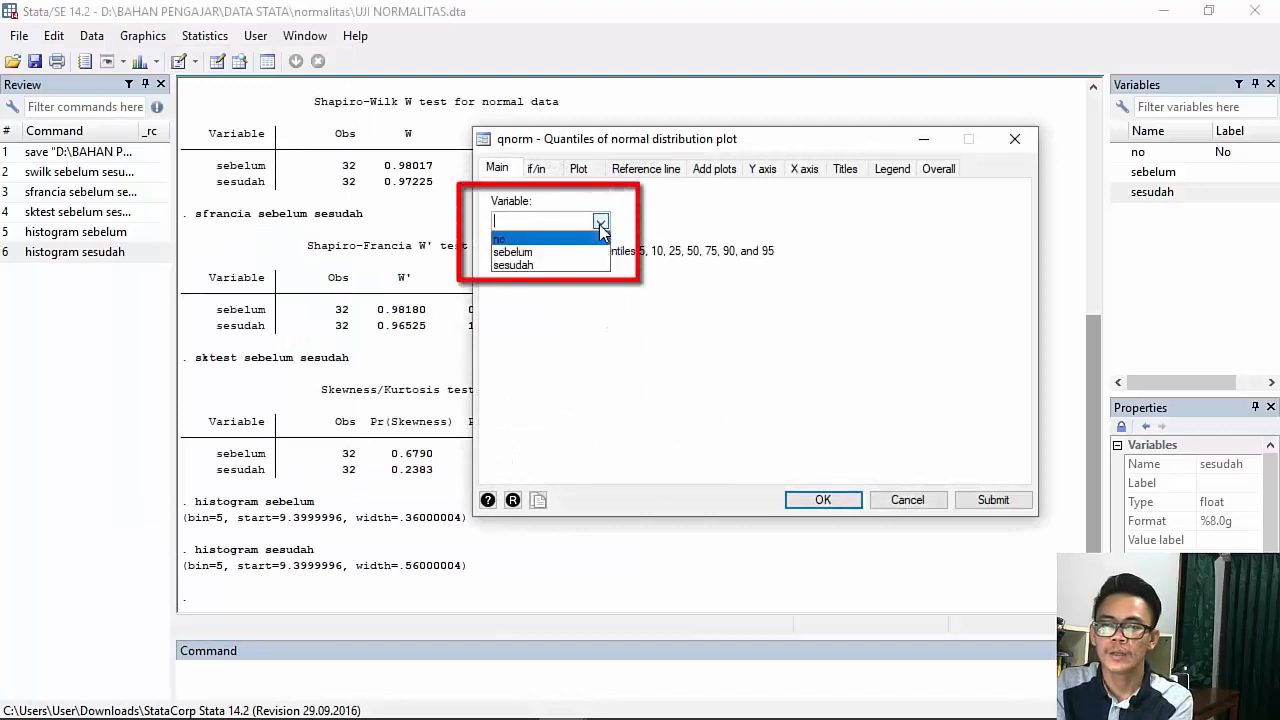
pyautogui.click(545, 262)
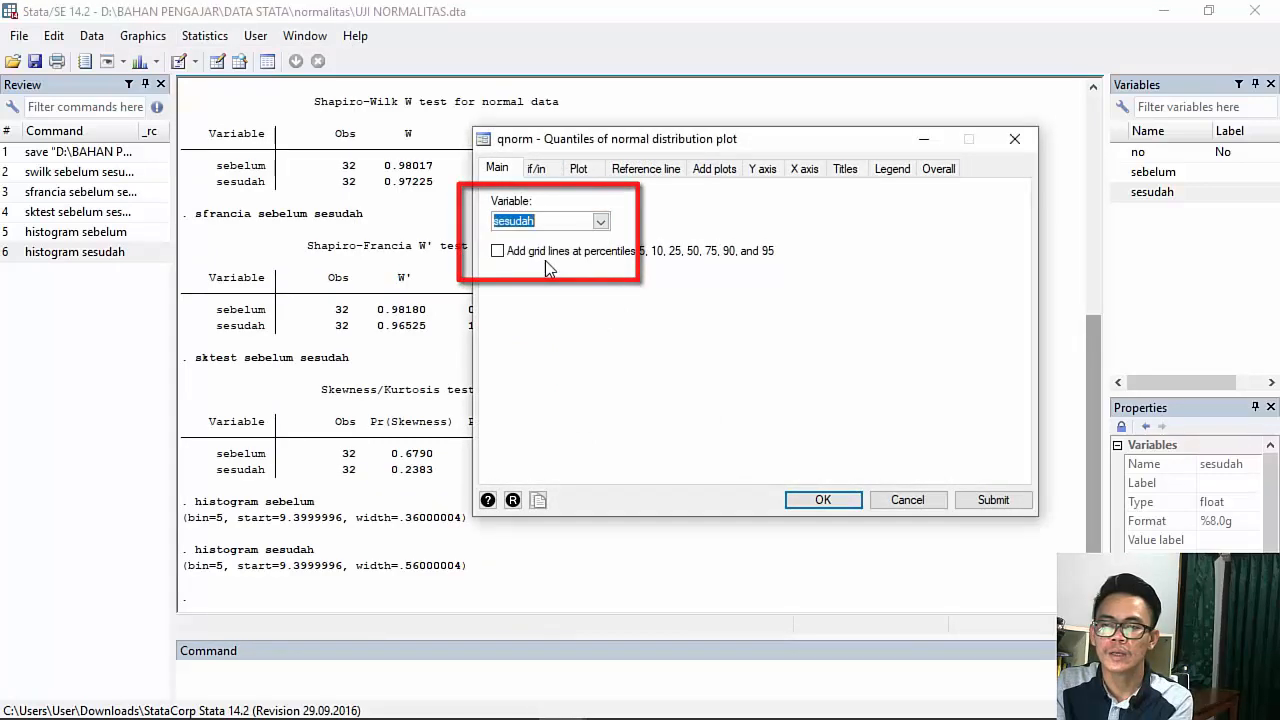
pyautogui.click(810, 498)
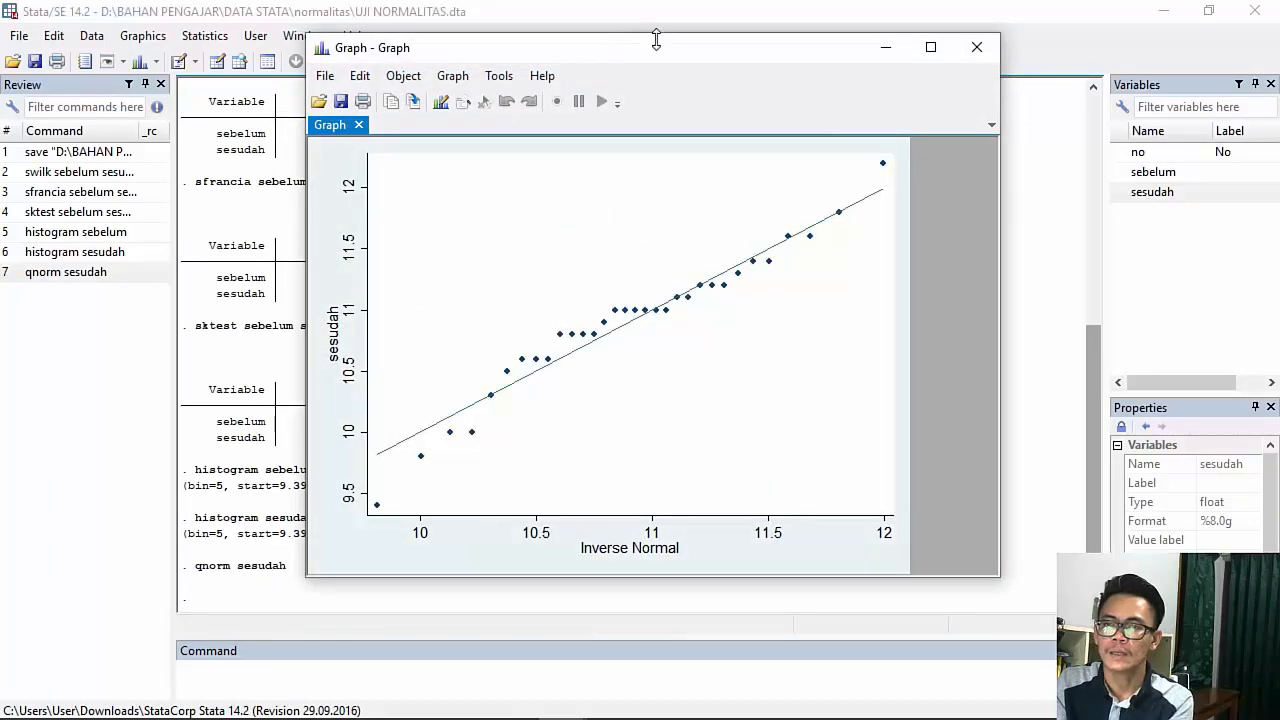
pyautogui.moveTo(658, 52); pyautogui.dragTo(613, 77)
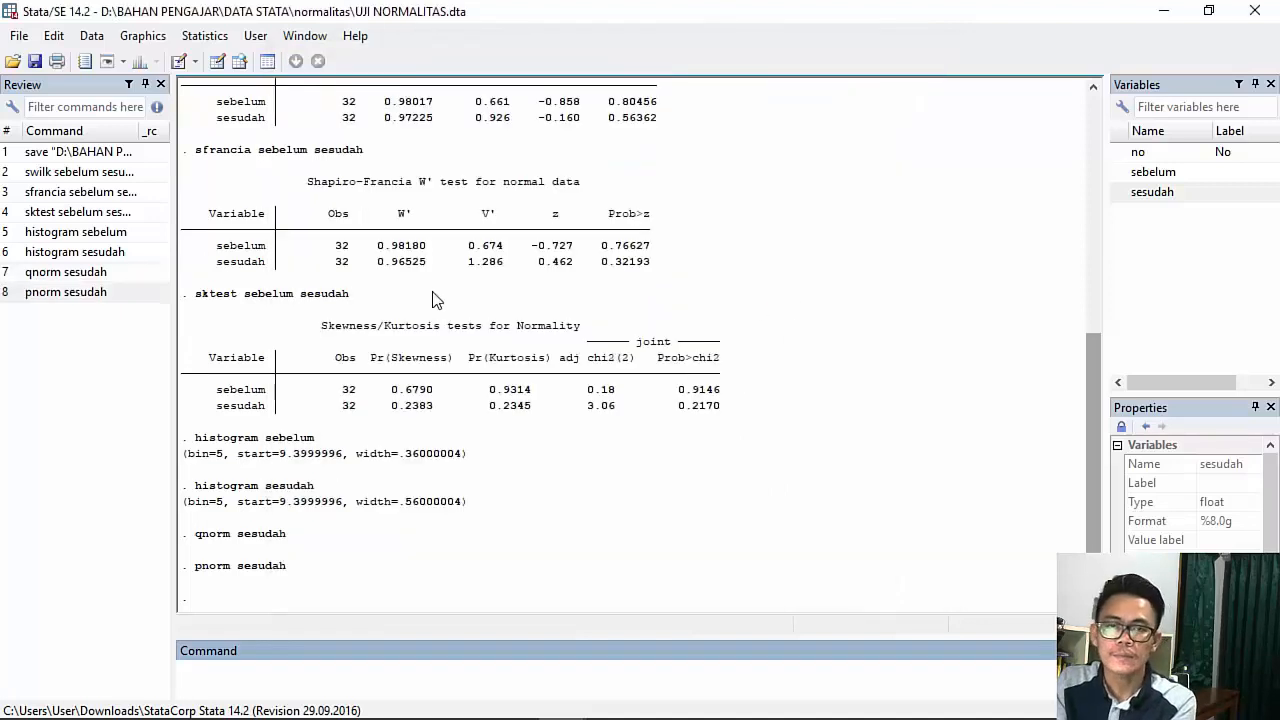
# Create a standardized normal probability plot (pnorm) of the variable sebelum
pyautogui.click(140, 36)
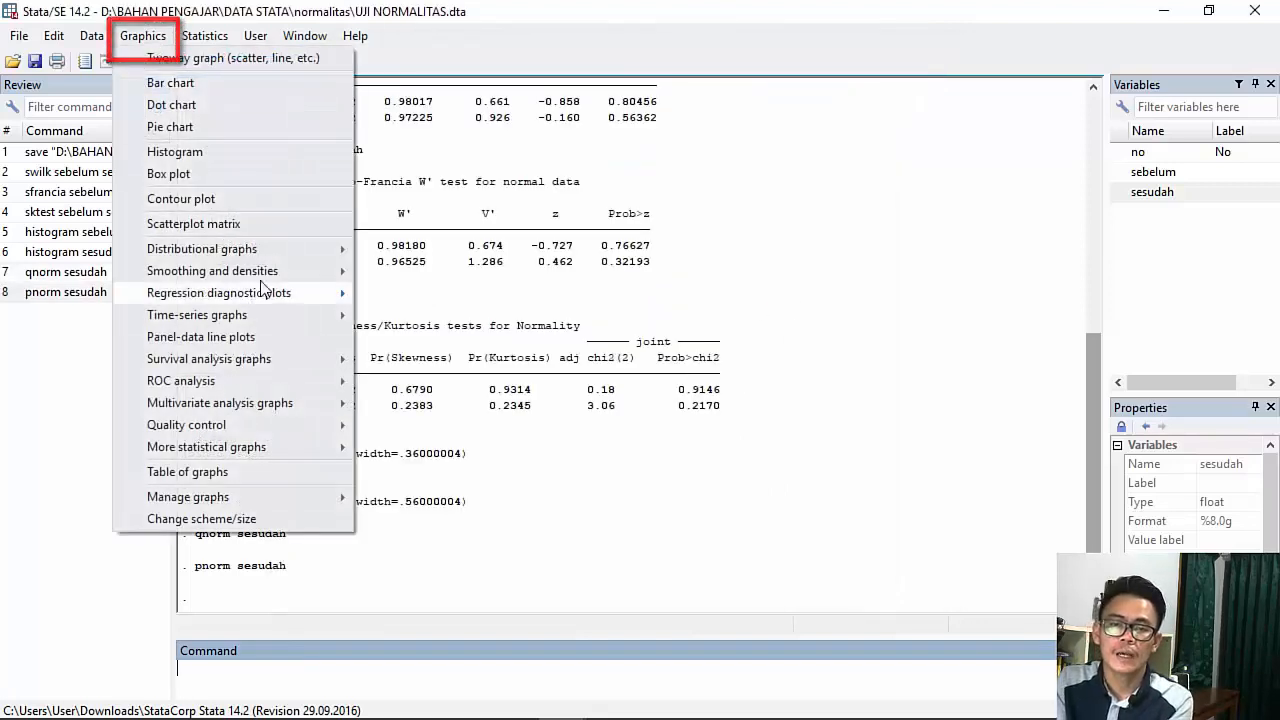
pyautogui.moveTo(281, 248)
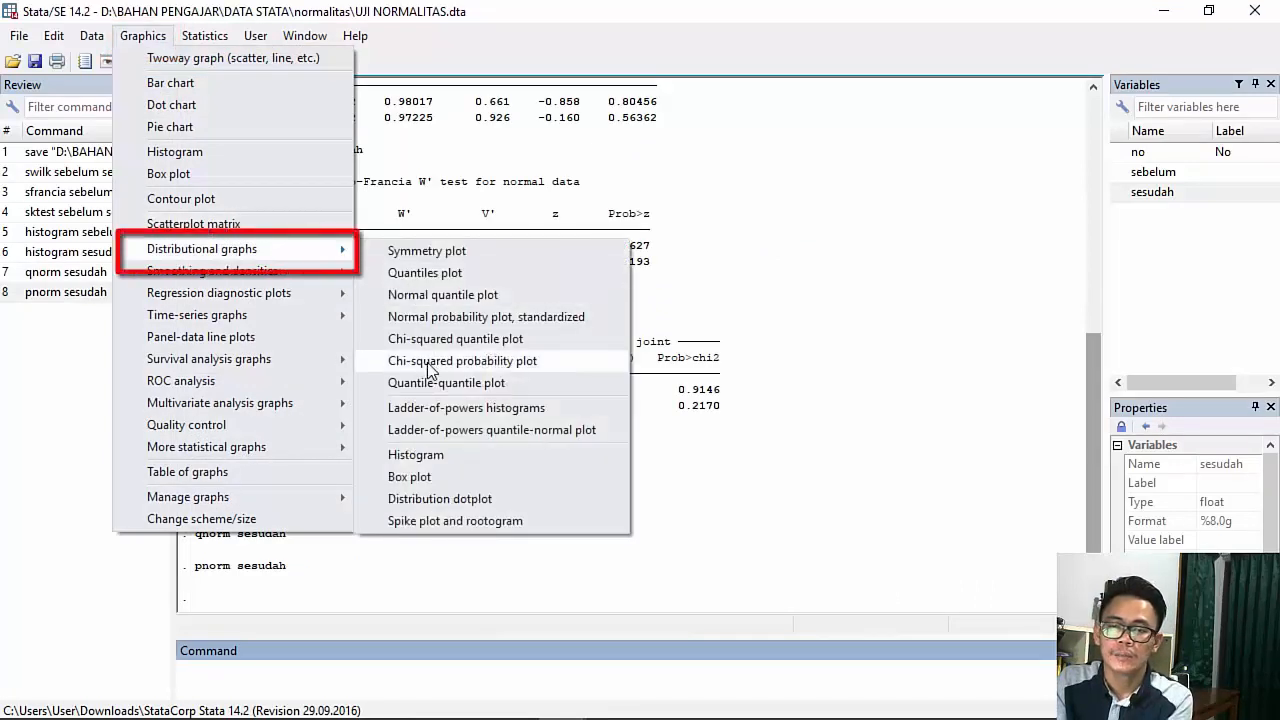
pyautogui.click(485, 317)
pyautogui.click(624, 246)
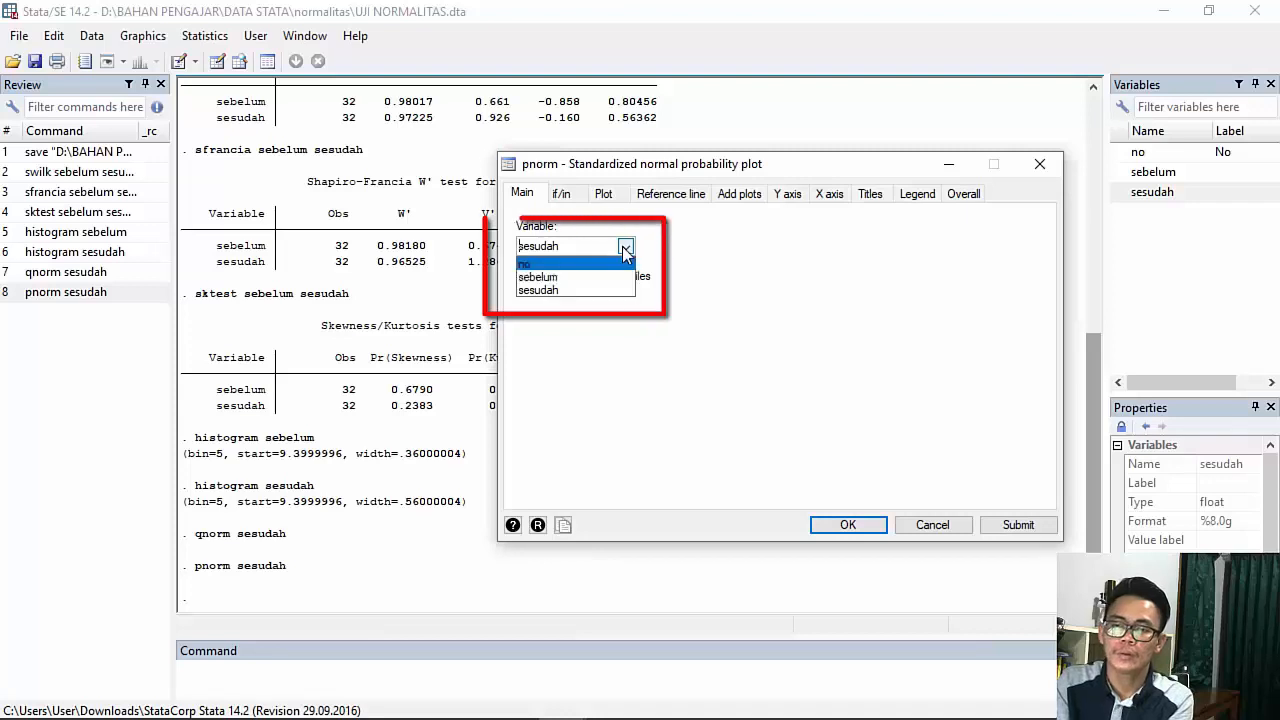
pyautogui.click(578, 277)
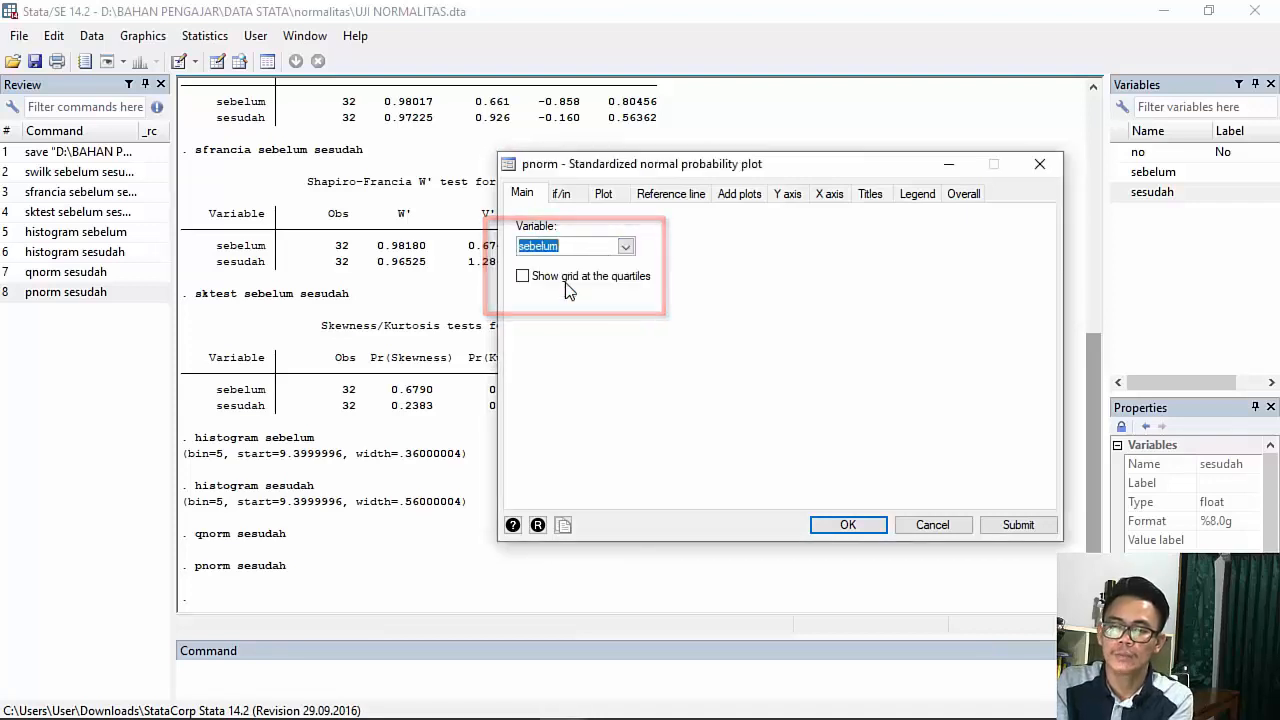
pyautogui.click(840, 527)
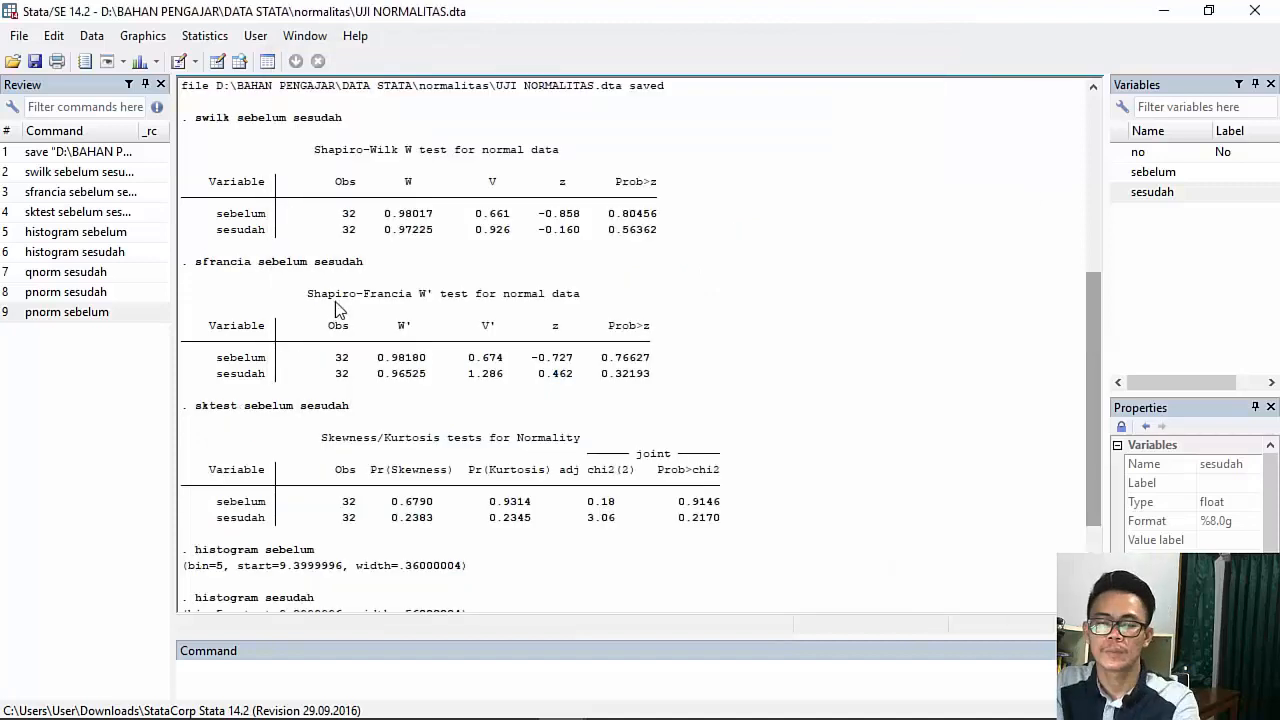
# Copy the results output from the swilk command through the end of the sktest table
pyautogui.scroll(2, 335, 302)
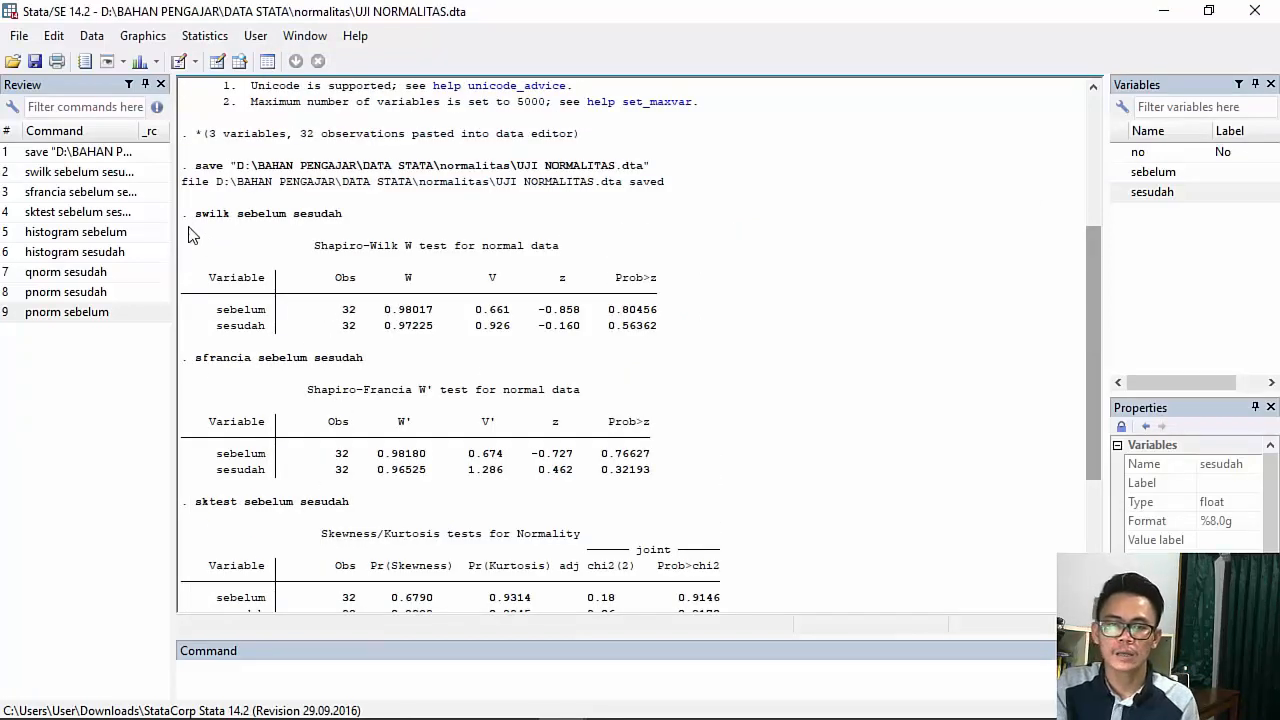
pyautogui.moveTo(183, 220); pyautogui.dragTo(500, 399)
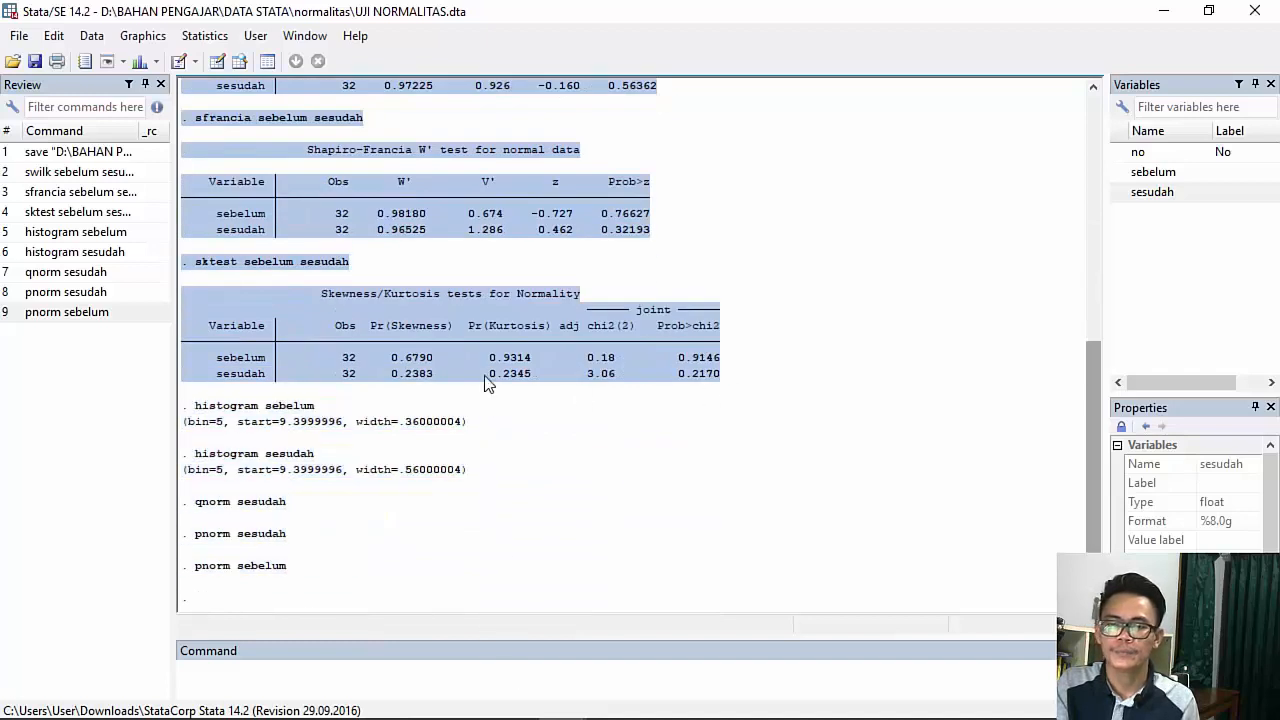
pyautogui.rightClick(450, 339)
pyautogui.click(490, 355)
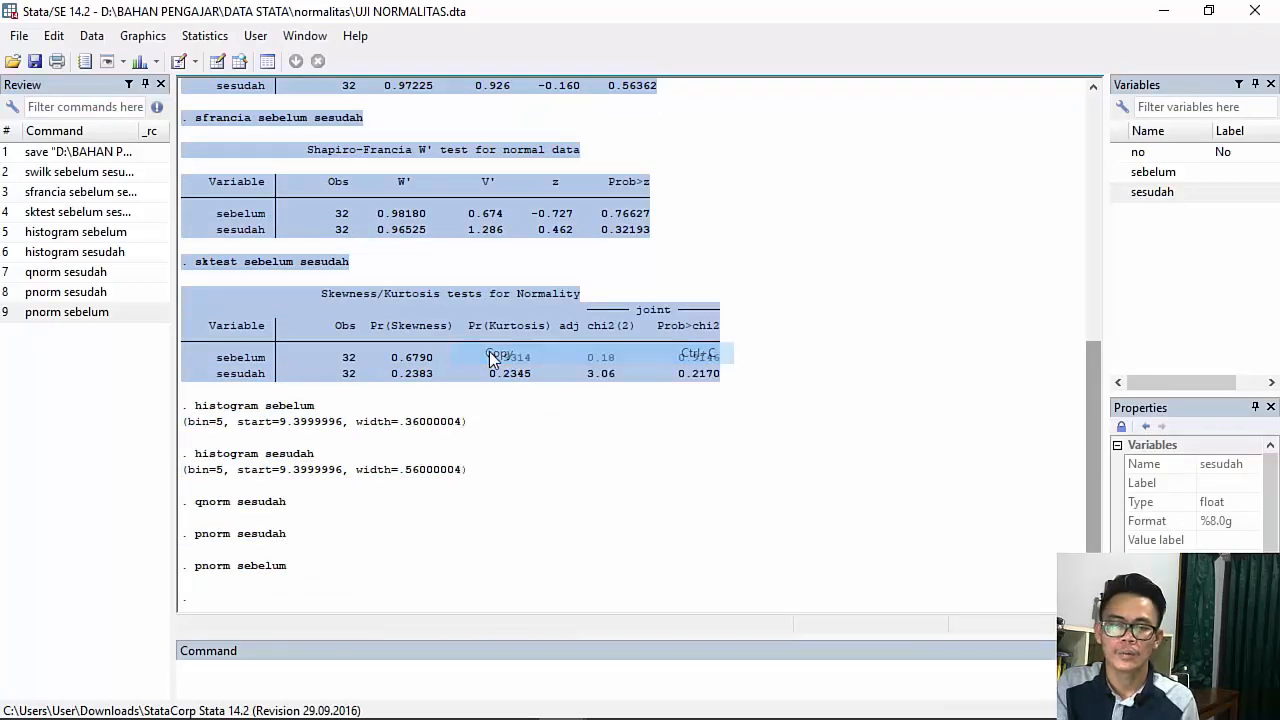
# Open a blank document in Microsoft Word 2010 and maximize its window
pyautogui.click(24, 700)
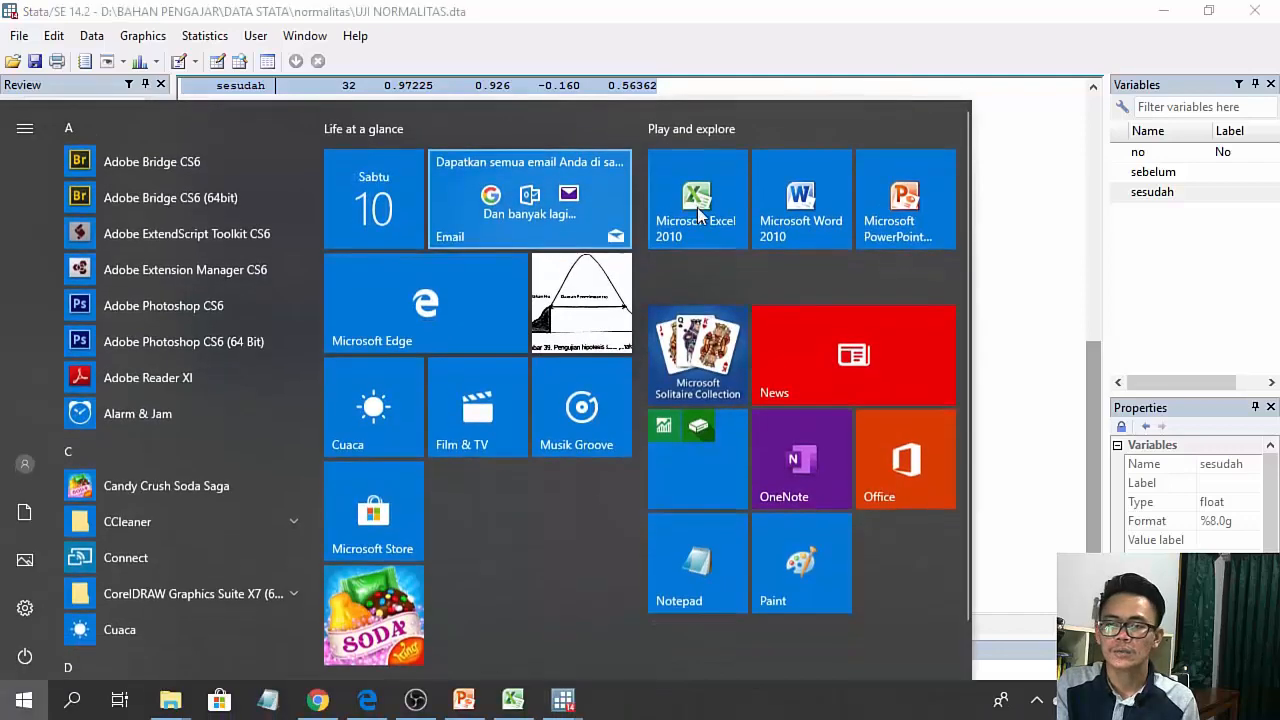
pyautogui.click(765, 200)
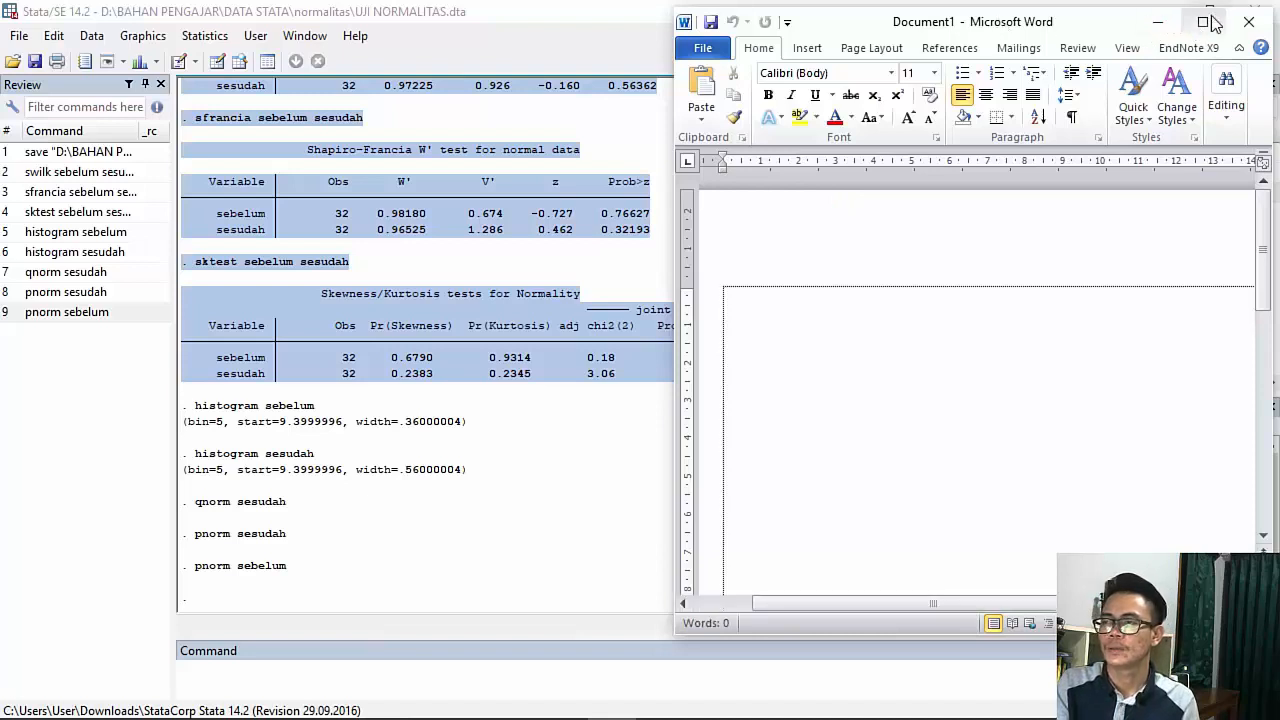
pyautogui.click(1205, 20)
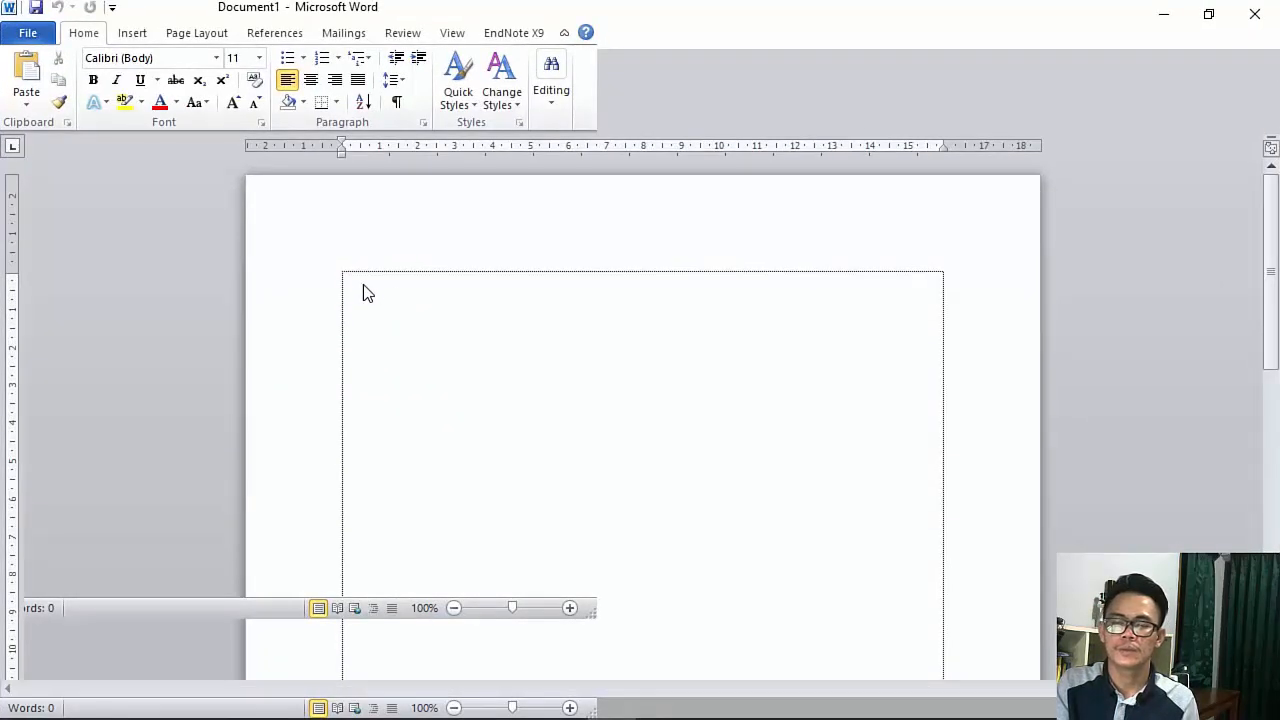
# Paste the copied normality test output into the blank Word document as text only
pyautogui.rightClick(363, 286)
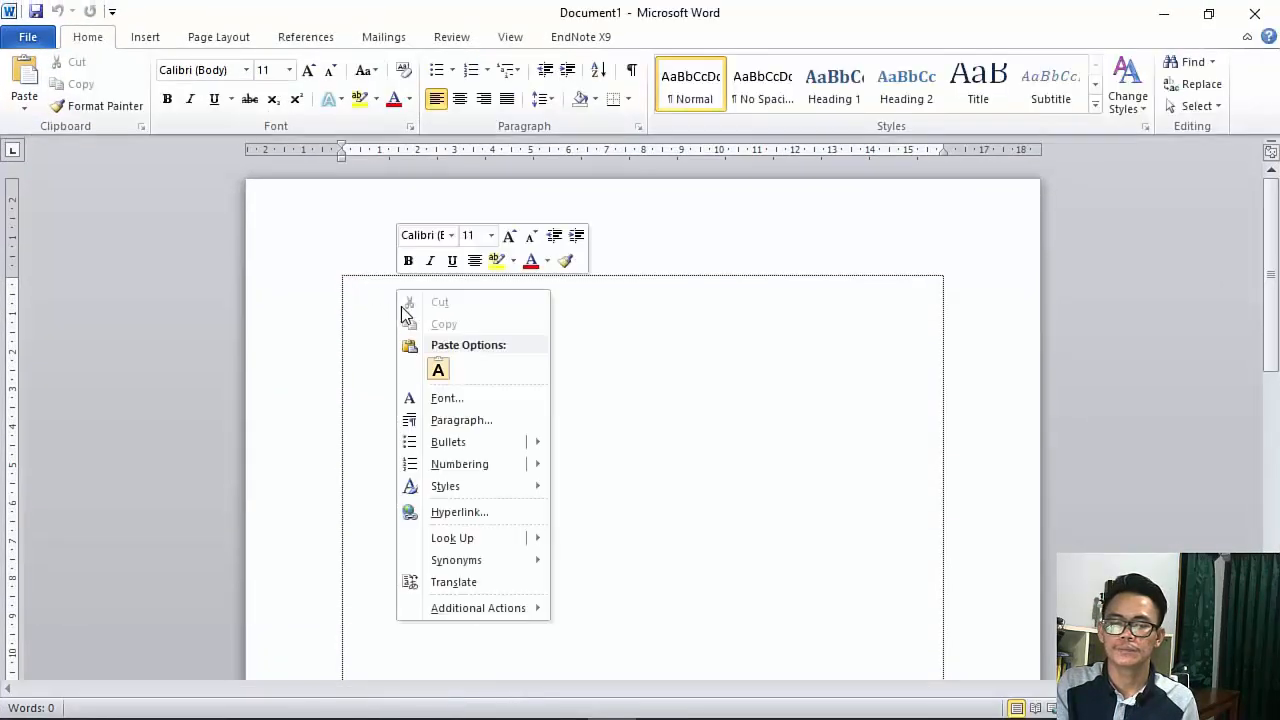
pyautogui.click(438, 372)
# Switch to Stata's graph window and save the pnorm plot of sebelum as a PNG file named Graph in the normalitas folder
pyautogui.click(563, 700)
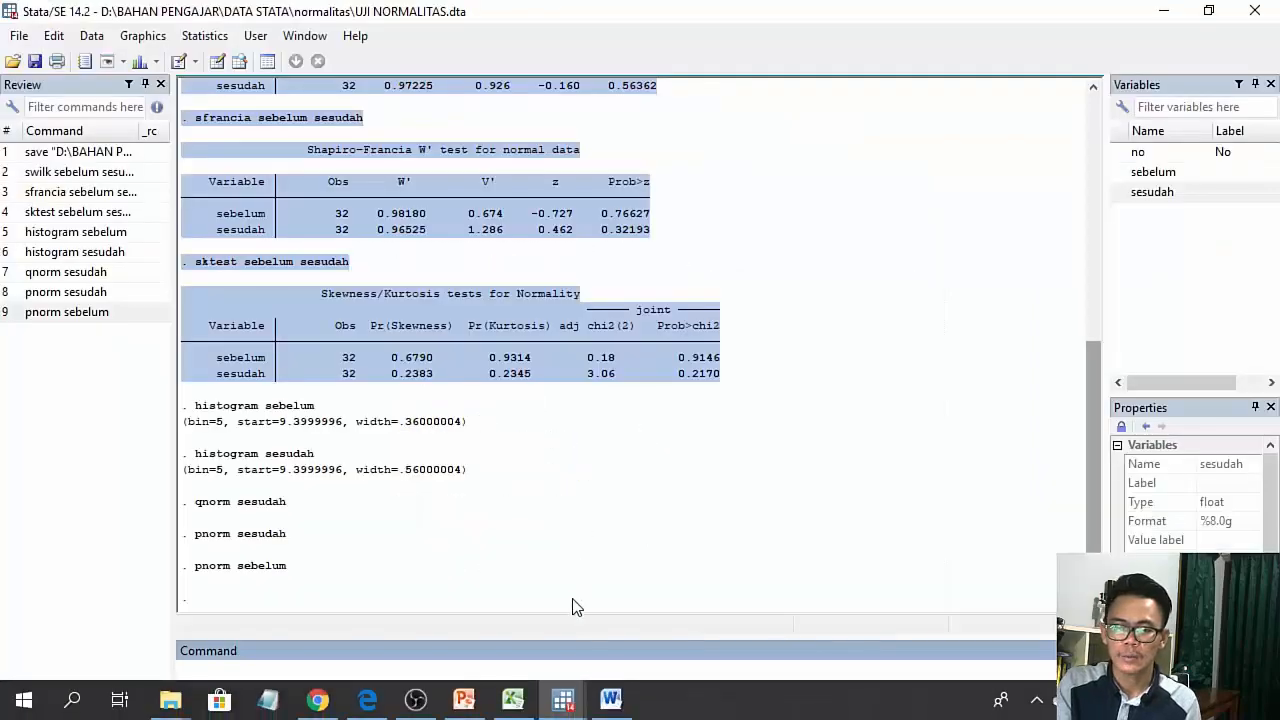
pyautogui.moveTo(575, 705)
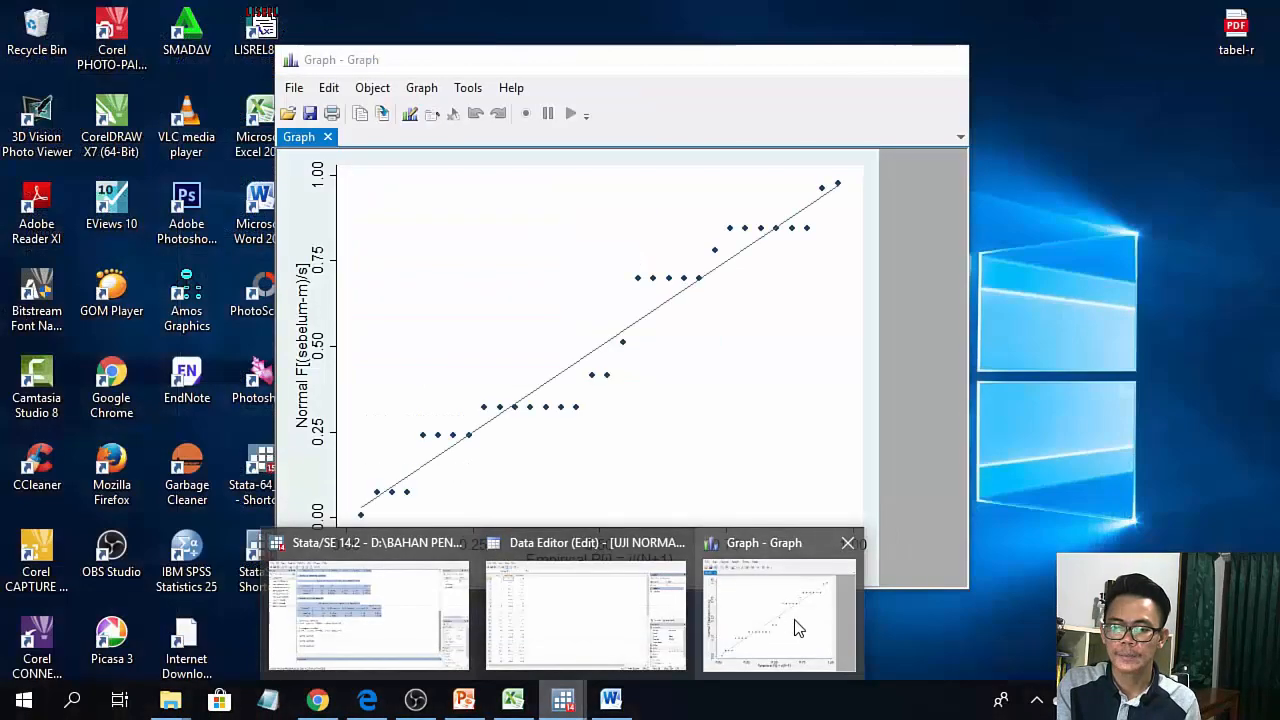
pyautogui.click(795, 628)
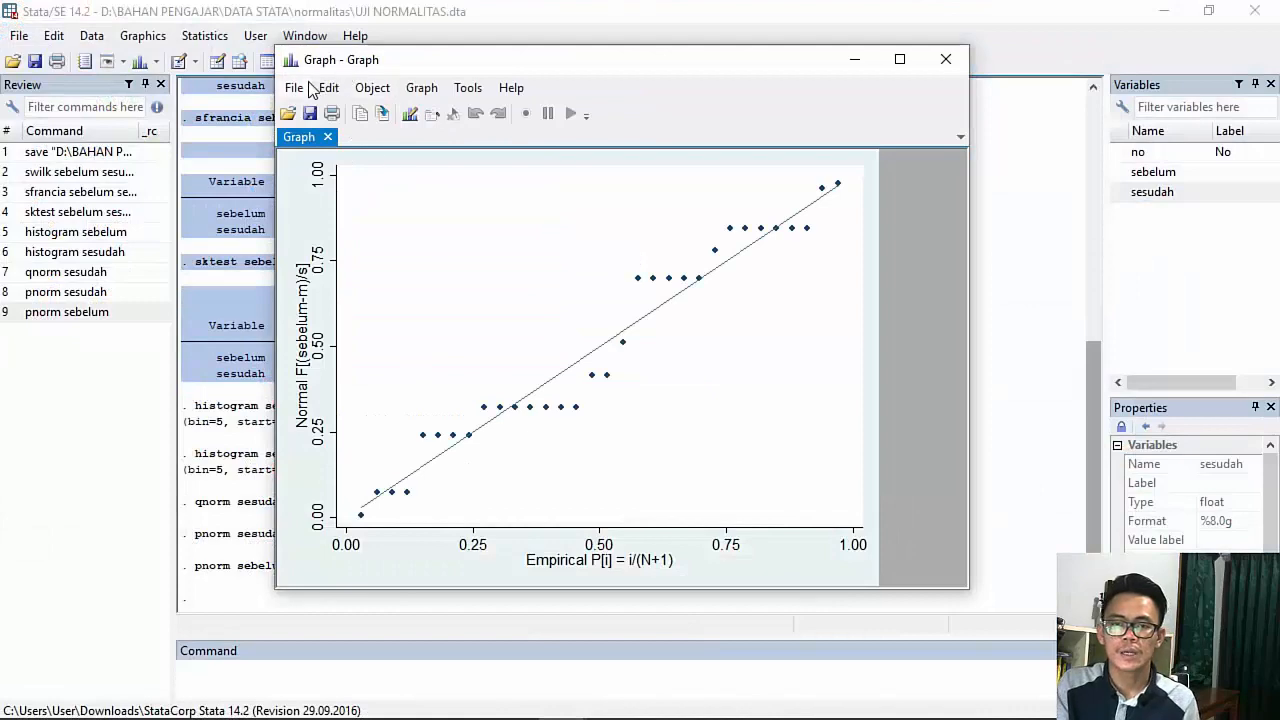
pyautogui.click(305, 90)
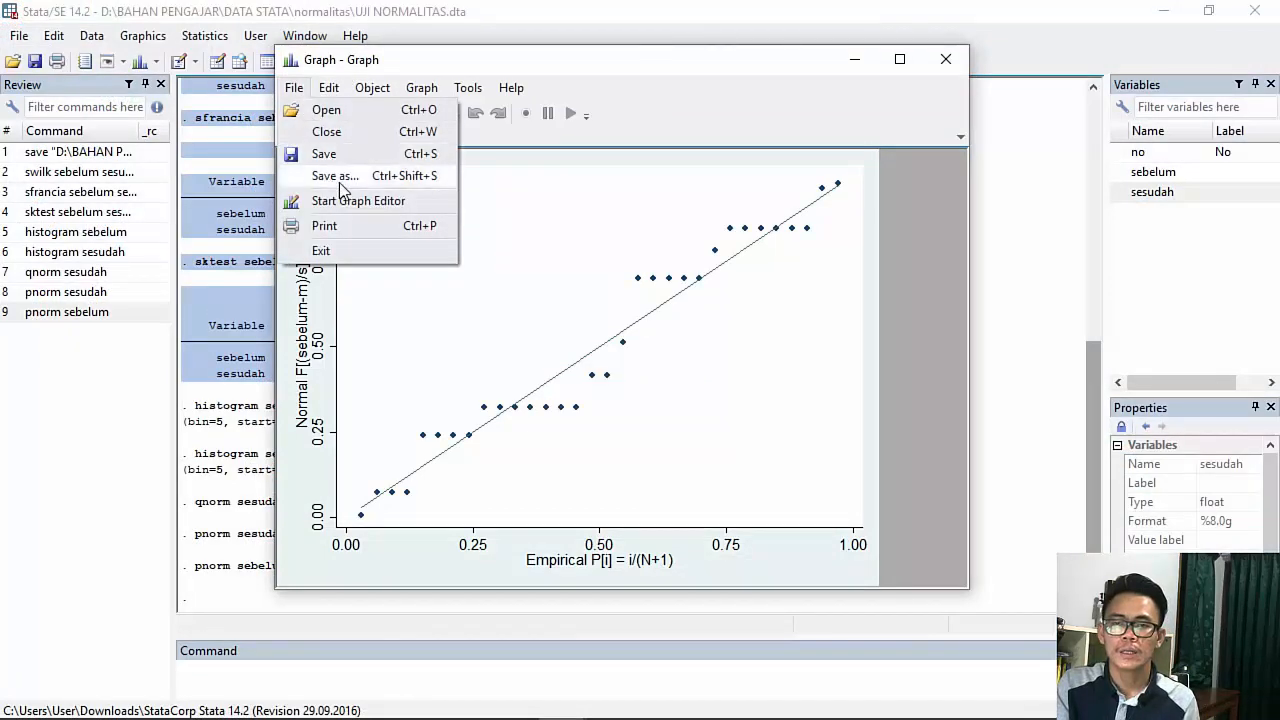
pyautogui.click(365, 176)
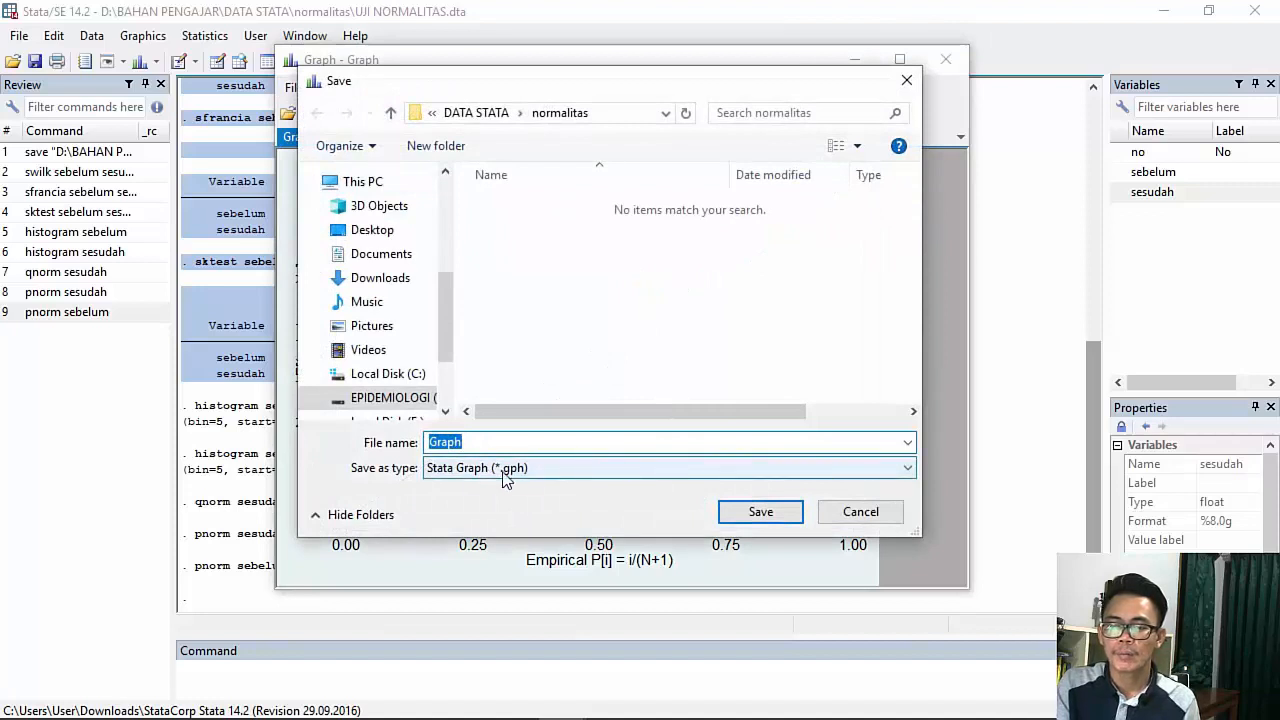
pyautogui.click(648, 468)
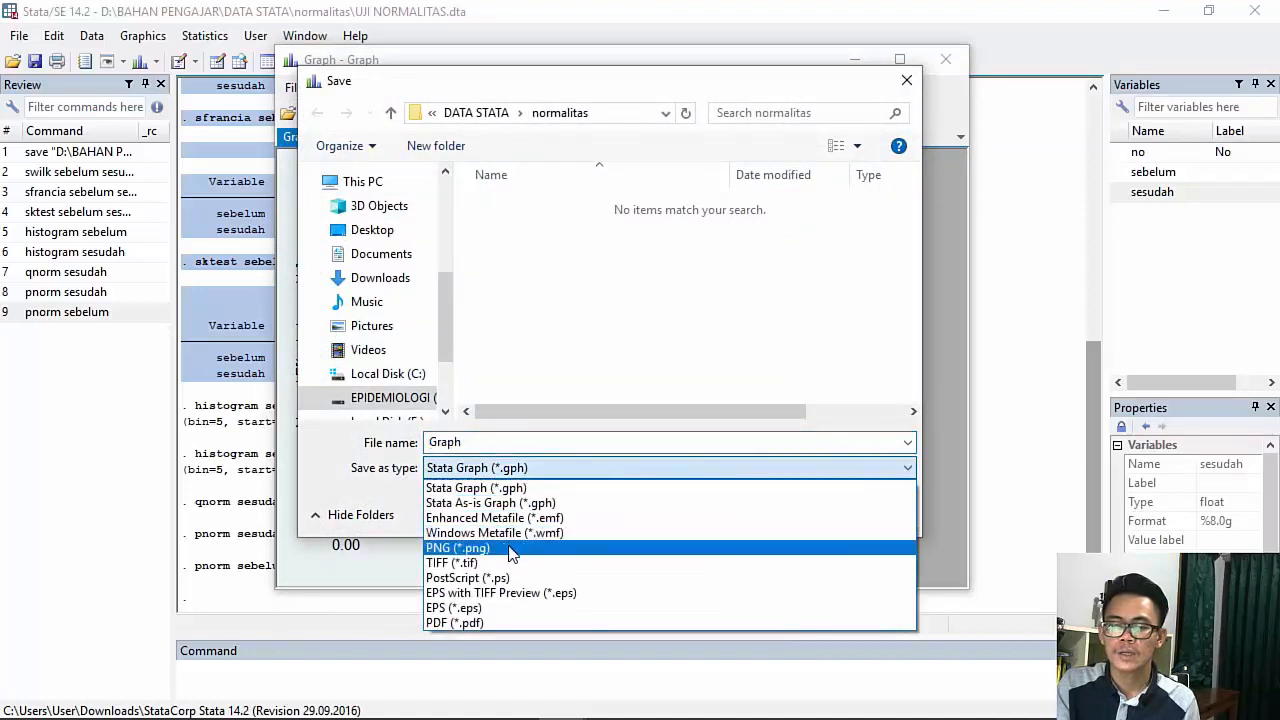
pyautogui.click(509, 550)
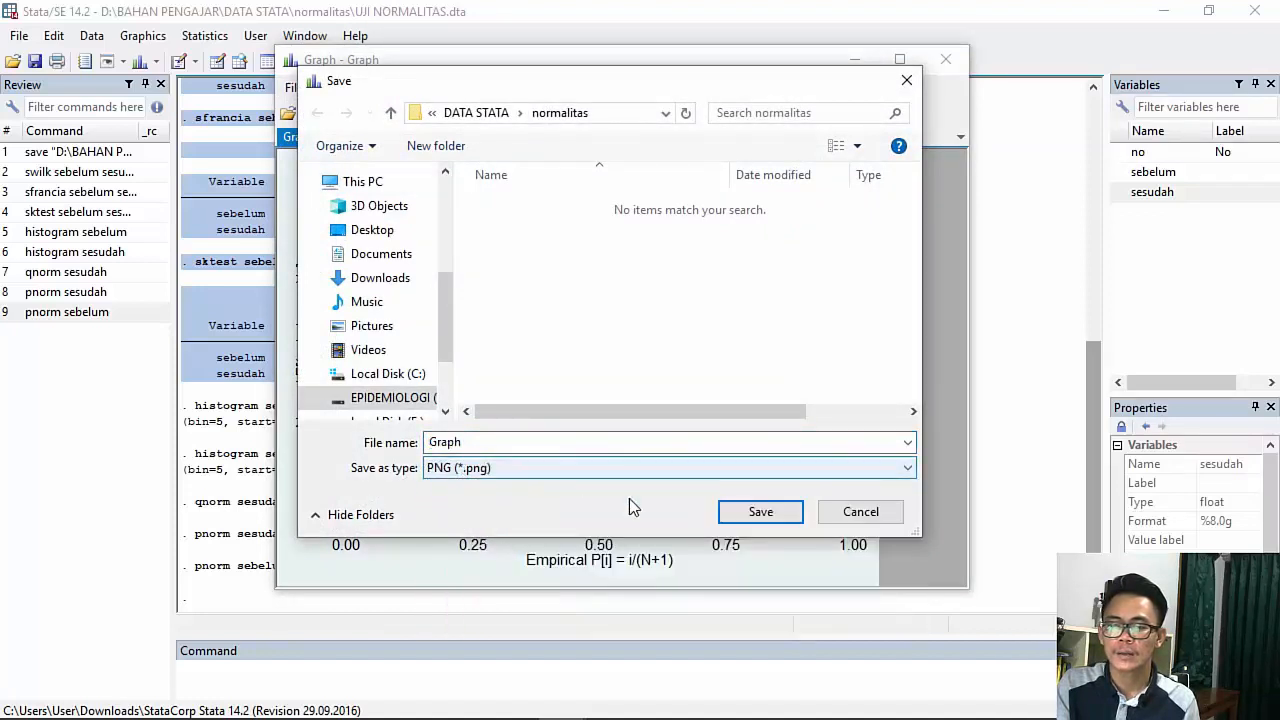
pyautogui.click(760, 514)
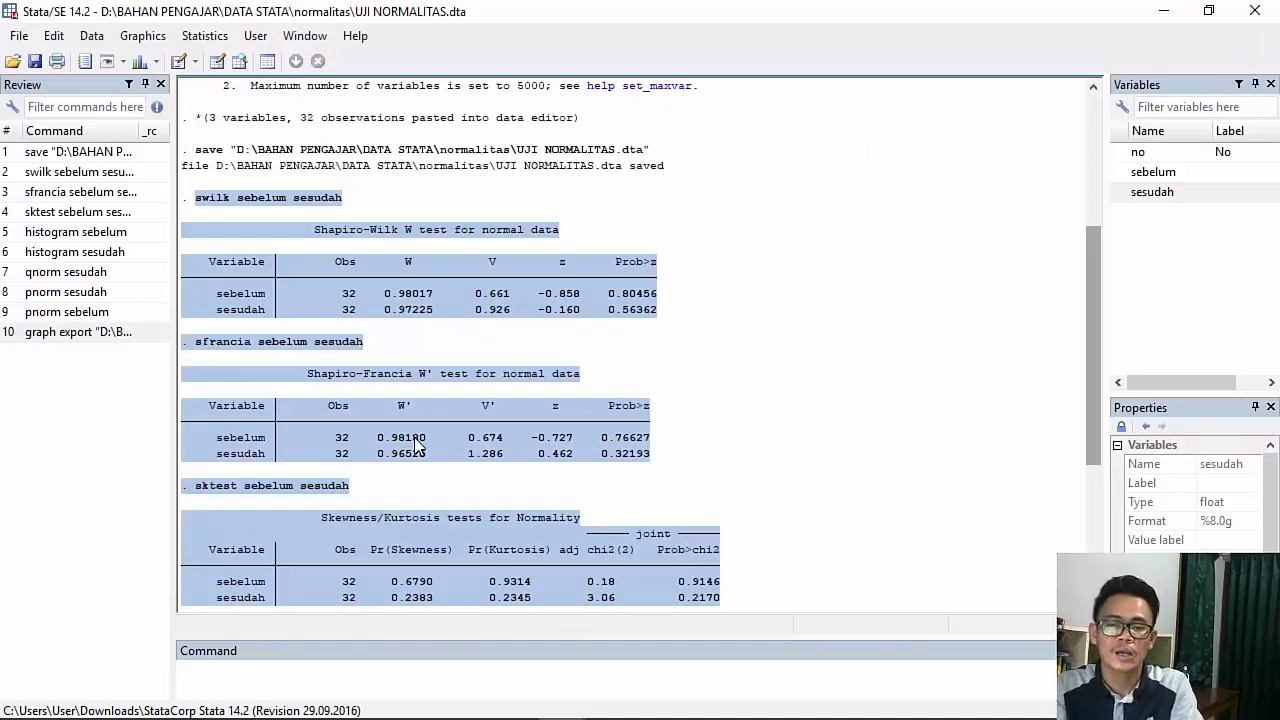
# Review the swilk, sfrancia and sktest tables in the Stata results and clear their text selection
pyautogui.scroll(-1, 418, 446)
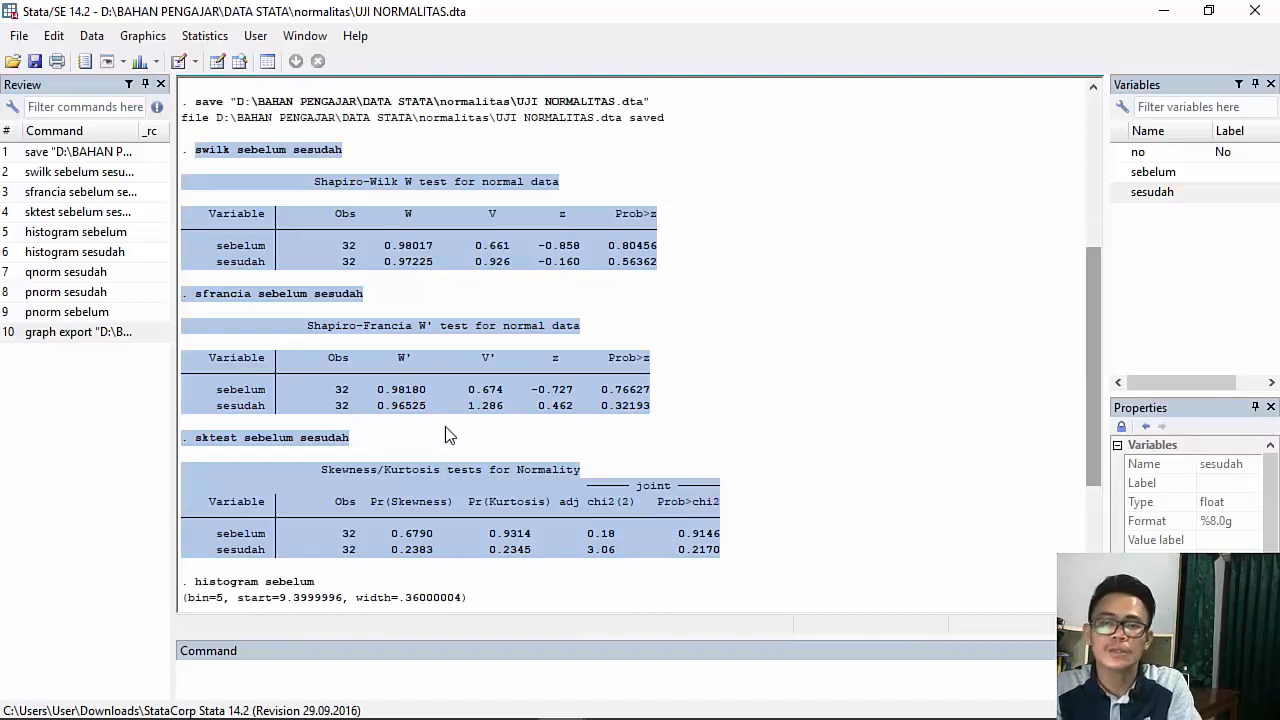
pyautogui.click(420, 320)
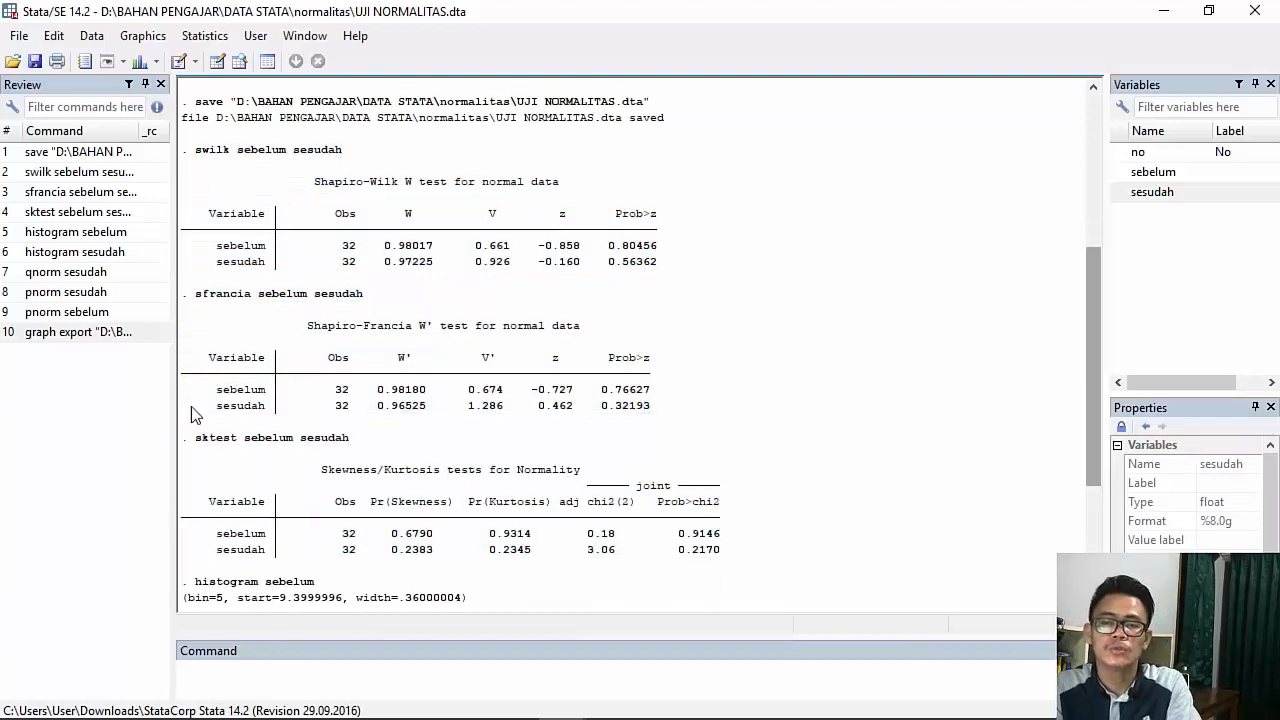